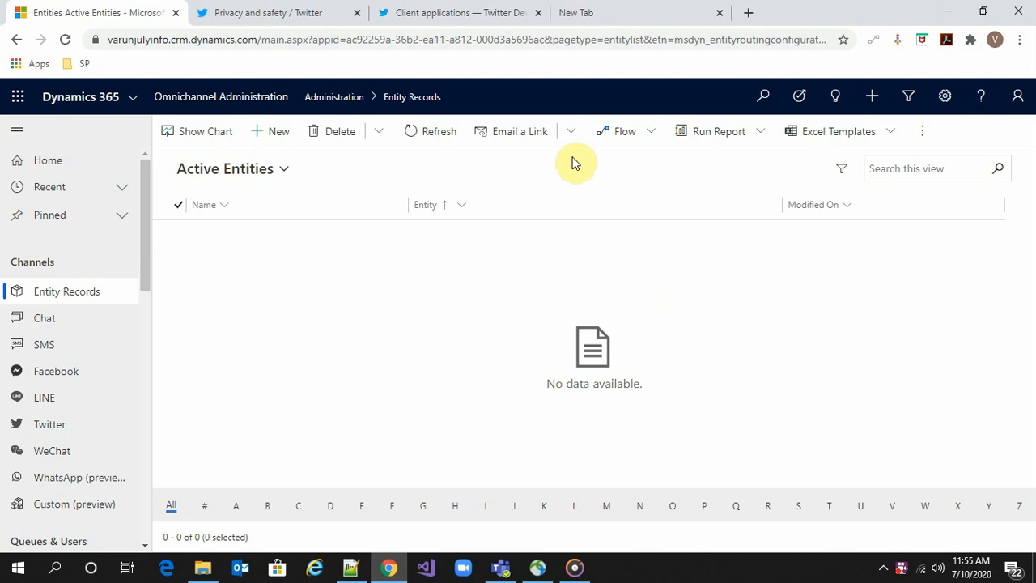
Confirm under Settings and privacy > Privacy and safety that anyone can send Direct Messages
click(422, 12)
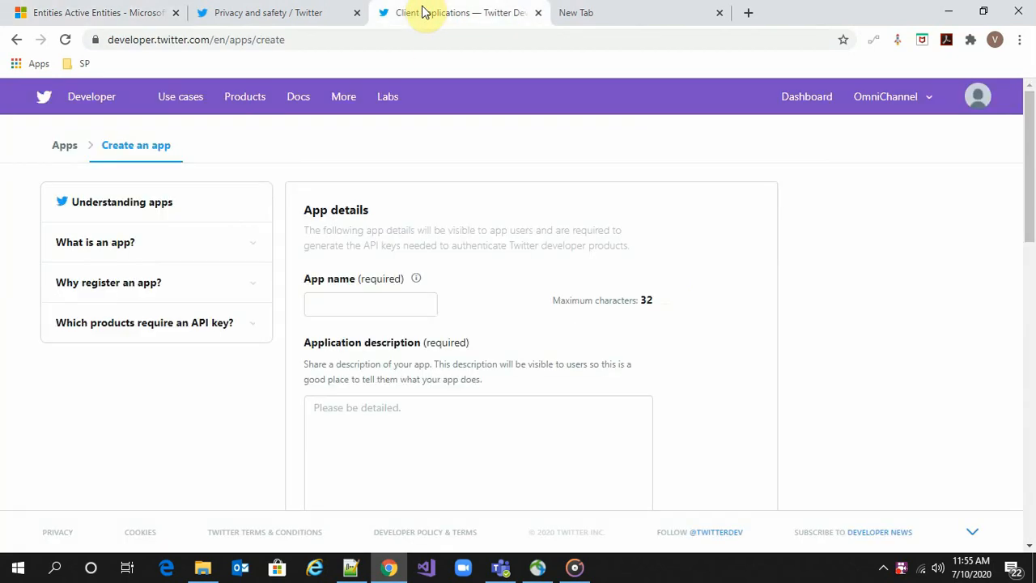
click(307, 16)
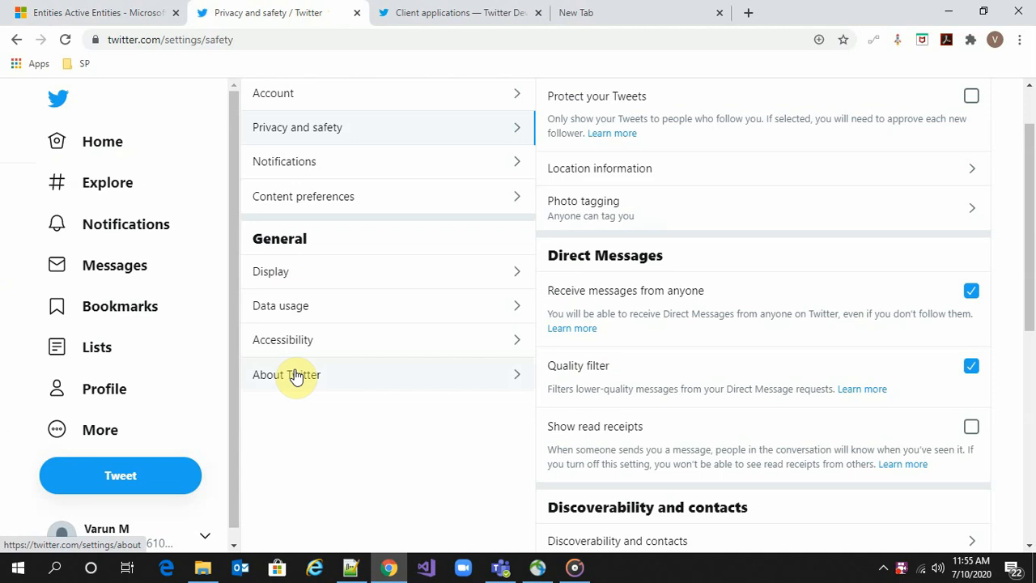
click(56, 433)
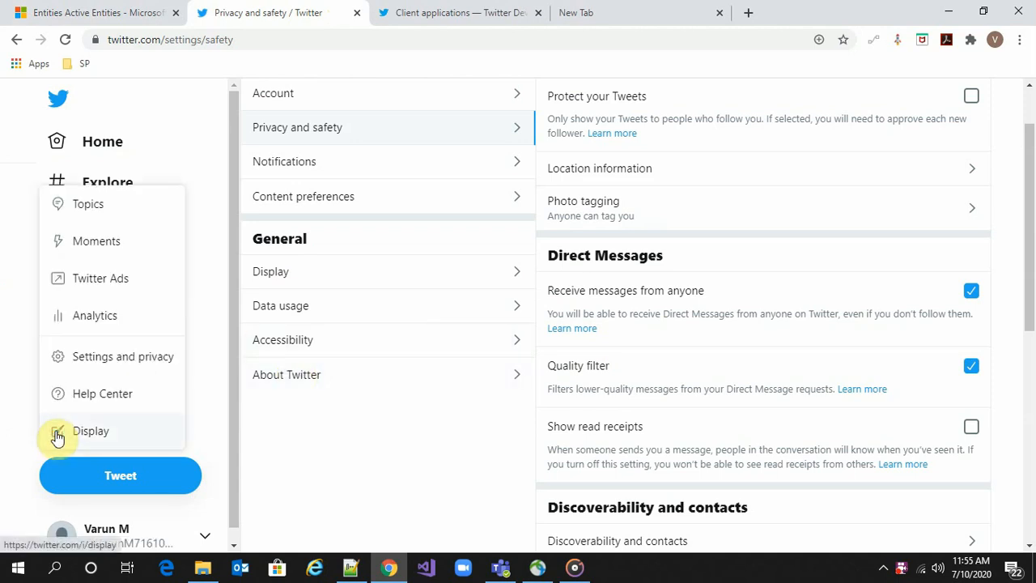
click(104, 364)
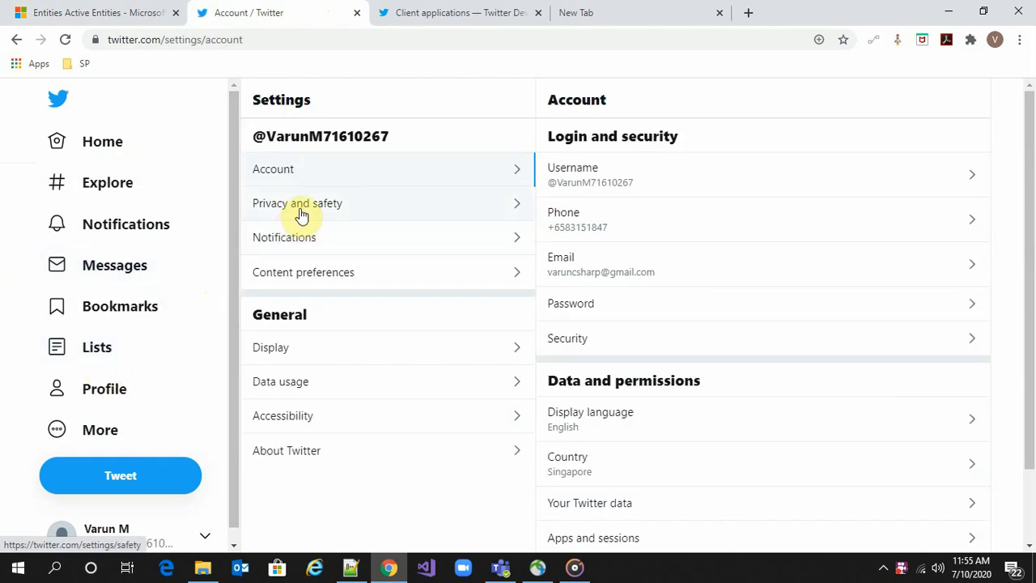
click(299, 213)
scroll(842, 288, down, 1)
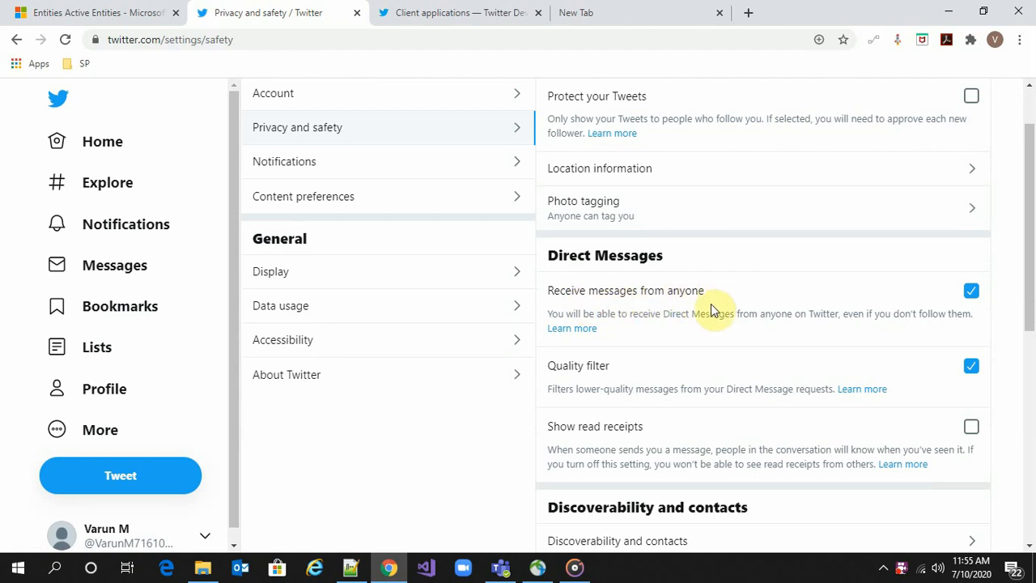
scroll(712, 308, down, 1)
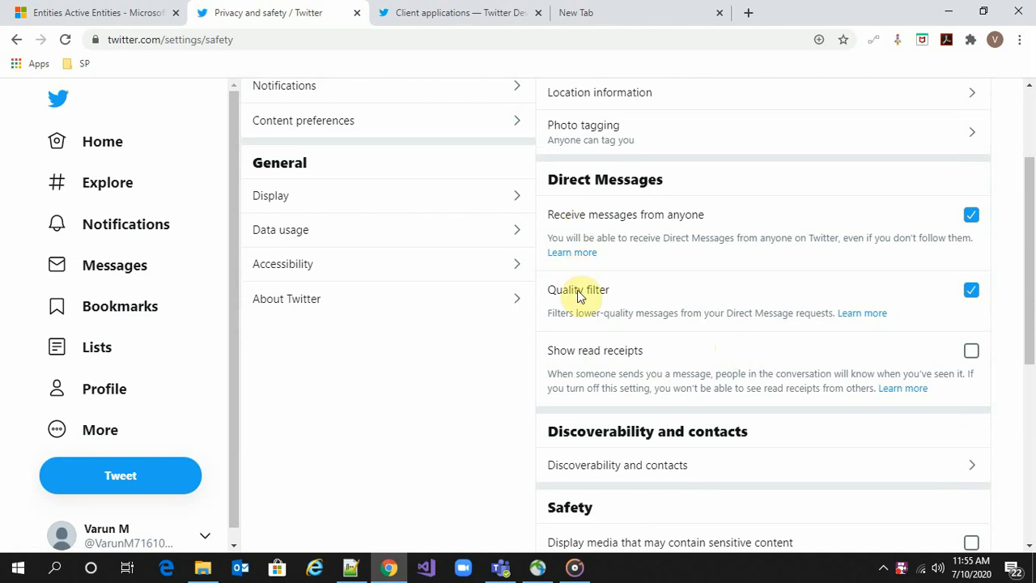
click(444, 18)
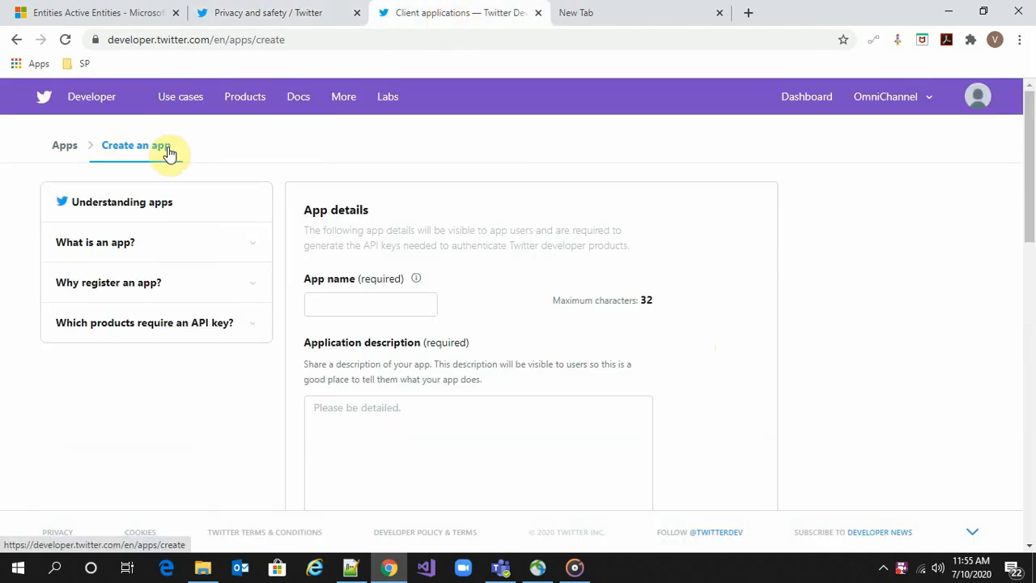
click(212, 575)
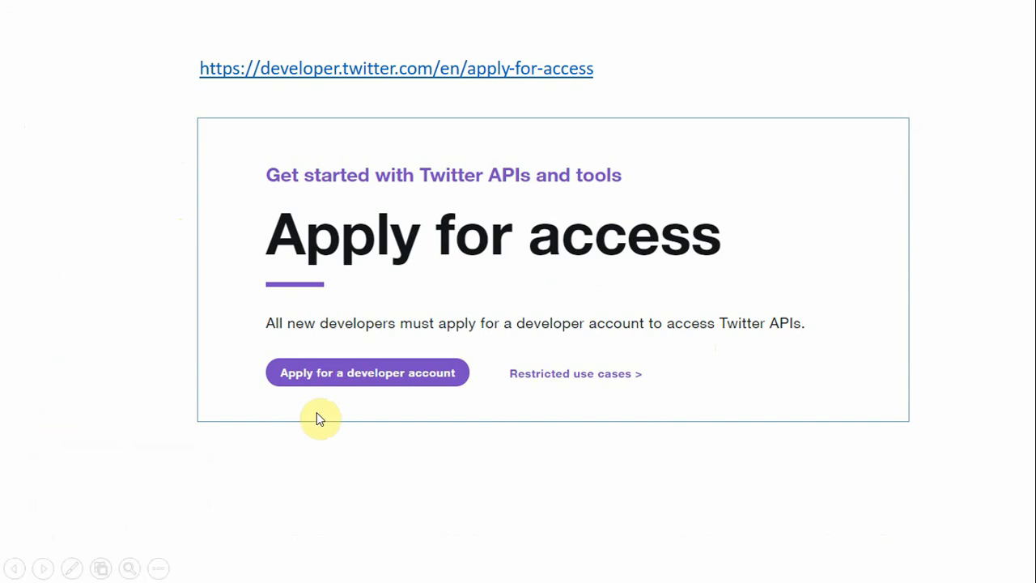
Play through the Twitter developer access slides to the end of the slide show and exit
key(Right)
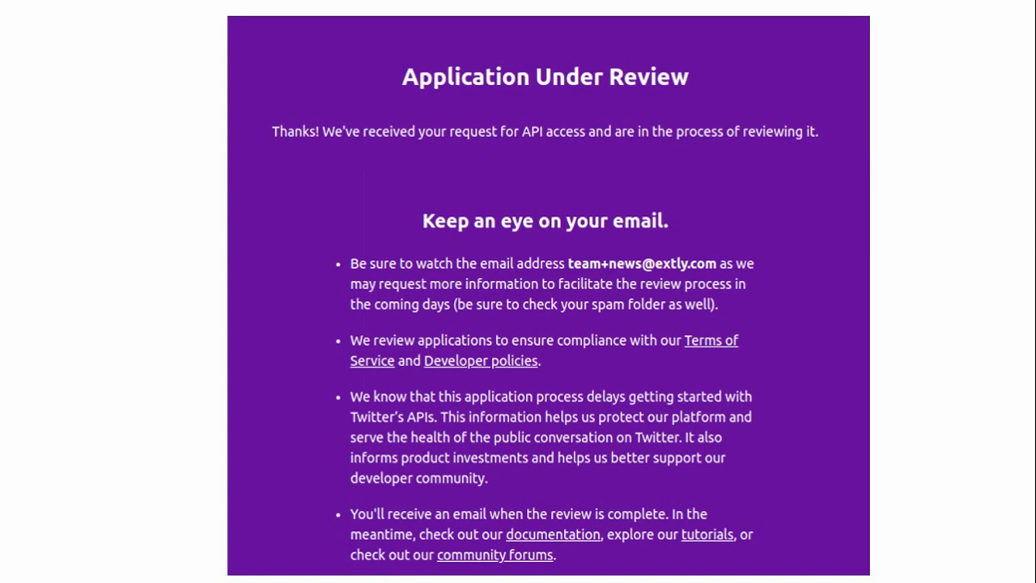
key(Right)
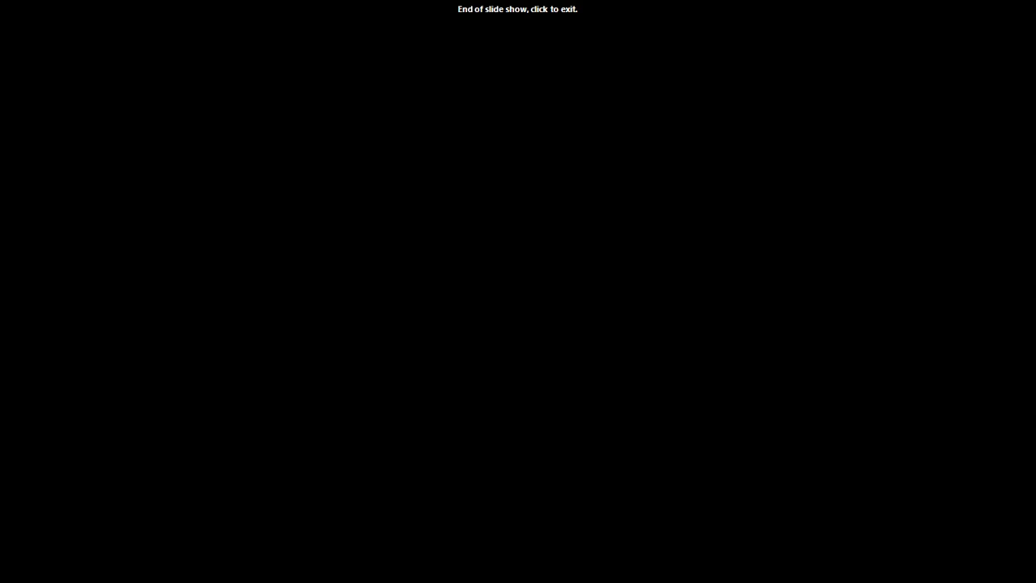
click(339, 372)
From the Apps list, start a new app named CRM-Twitter-App
click(388, 569)
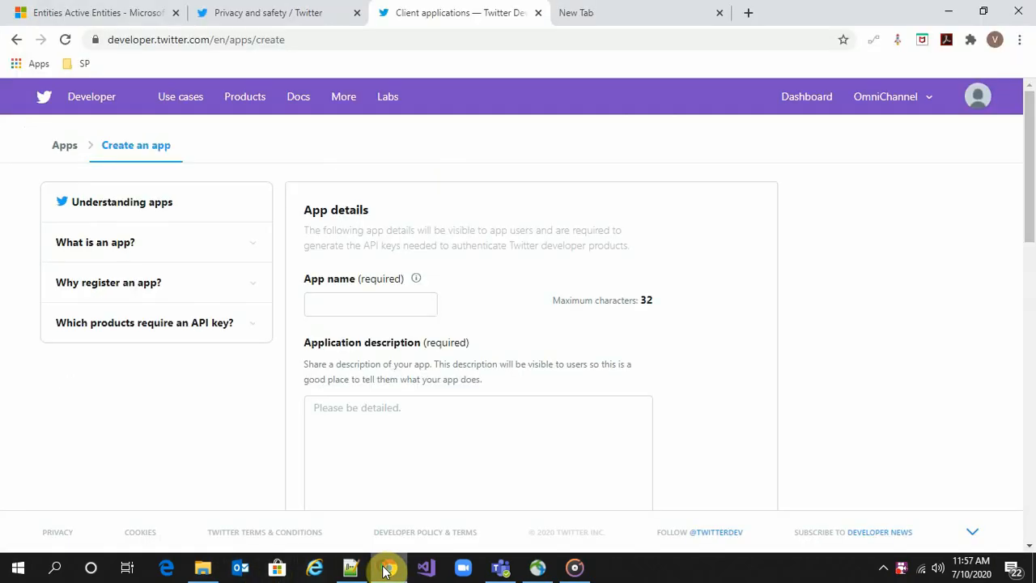
click(68, 149)
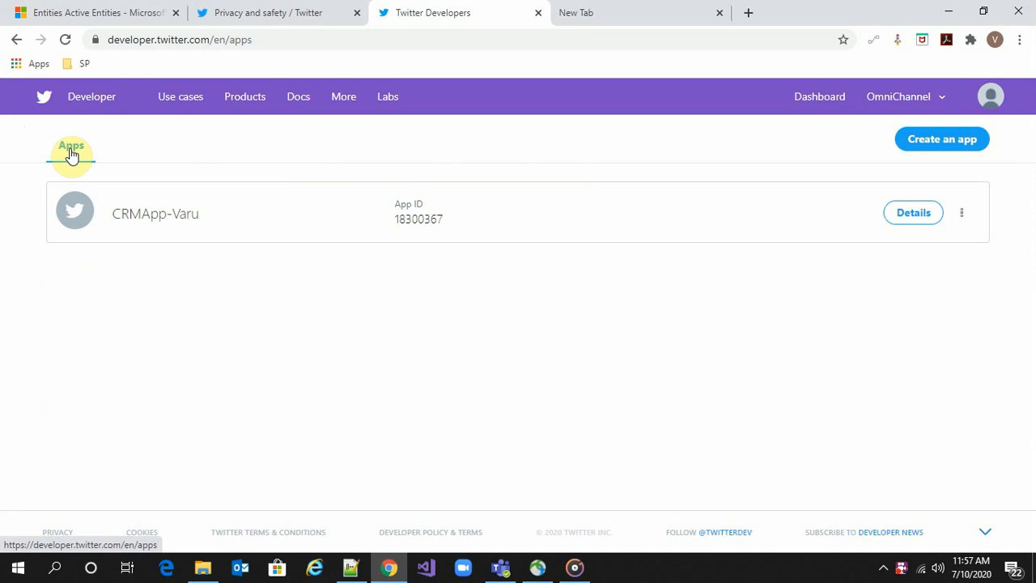
click(915, 148)
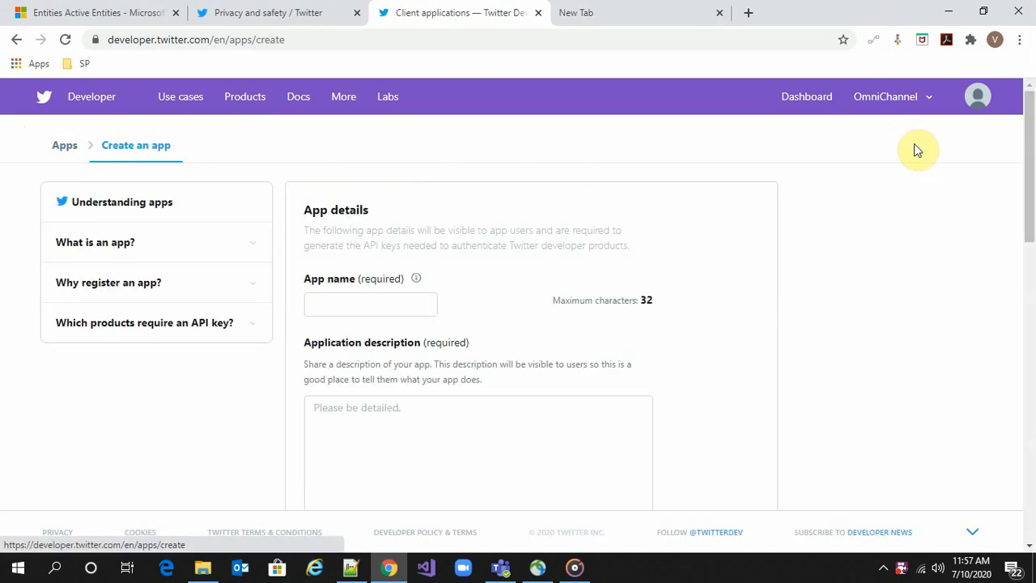
click(403, 305)
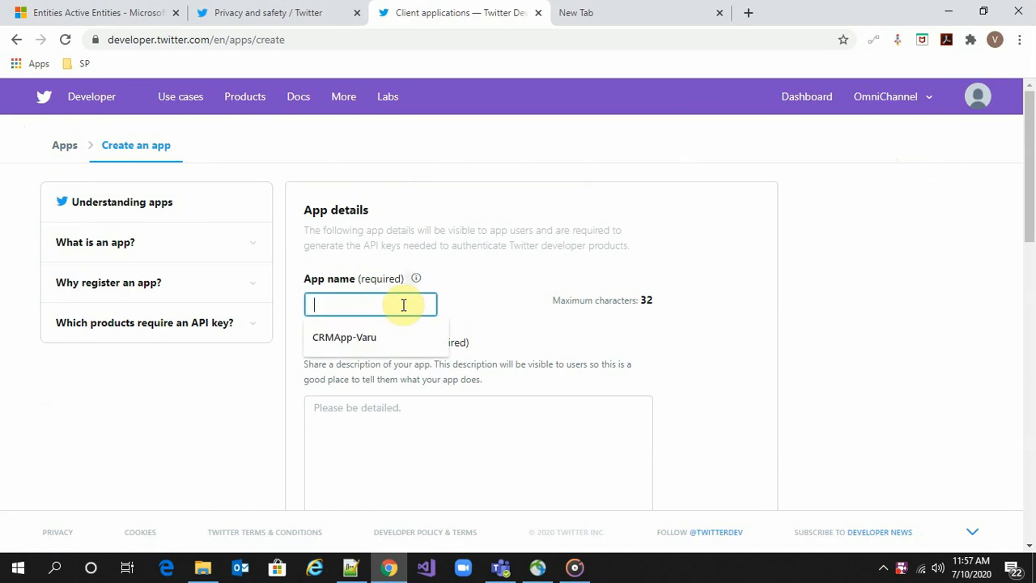
text(CRM-Twitt)
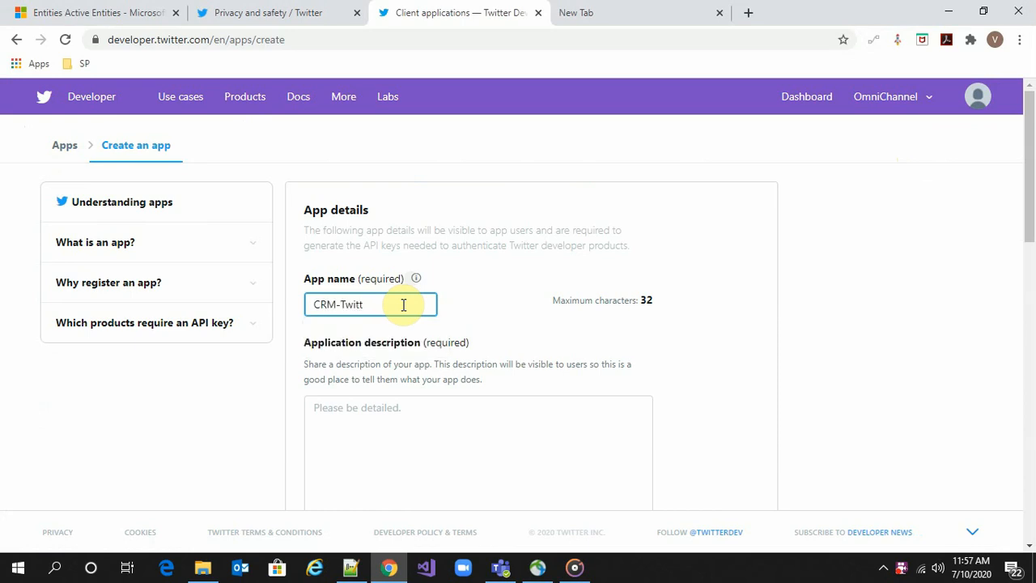
text(er-App)
scroll(469, 243, down, 1)
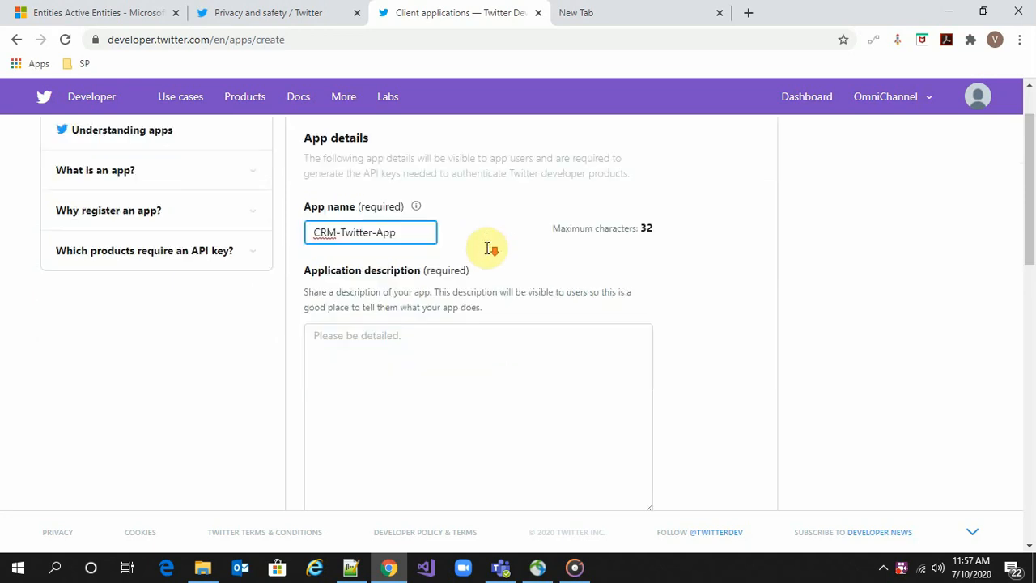
Enter the application description 'I need to integrate with D365'
click(468, 355)
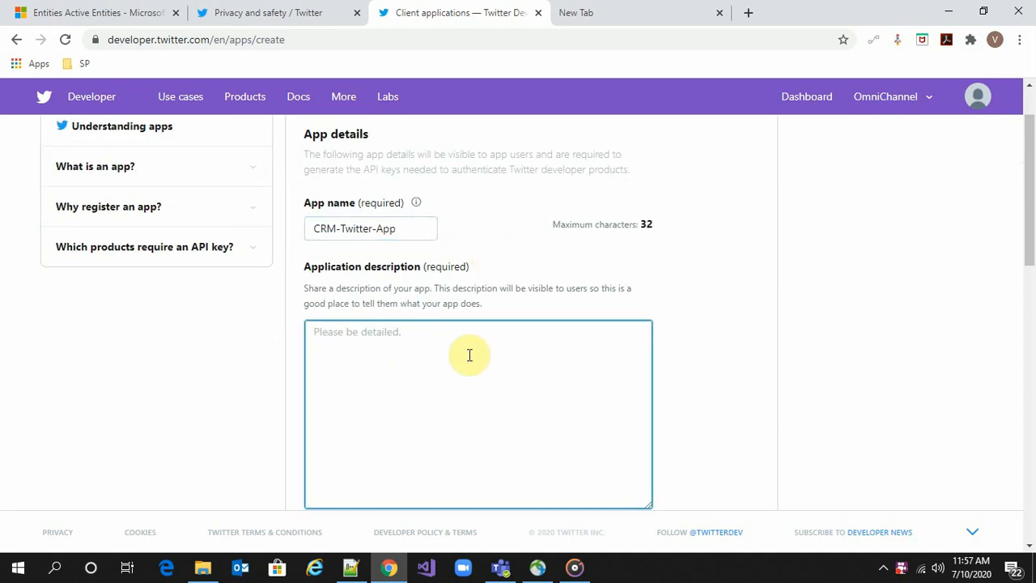
scroll(469, 355, down, 2)
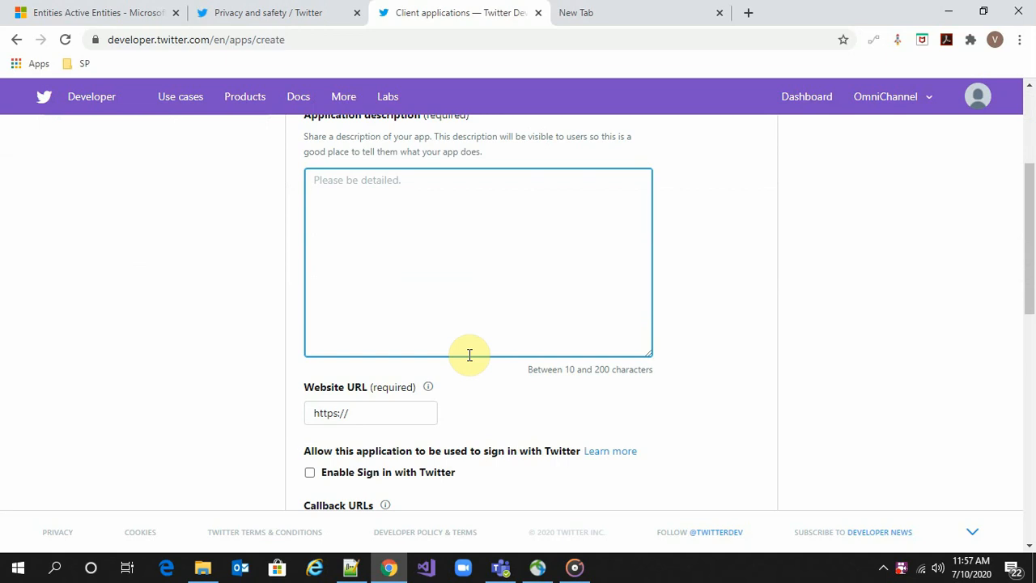
text(I)
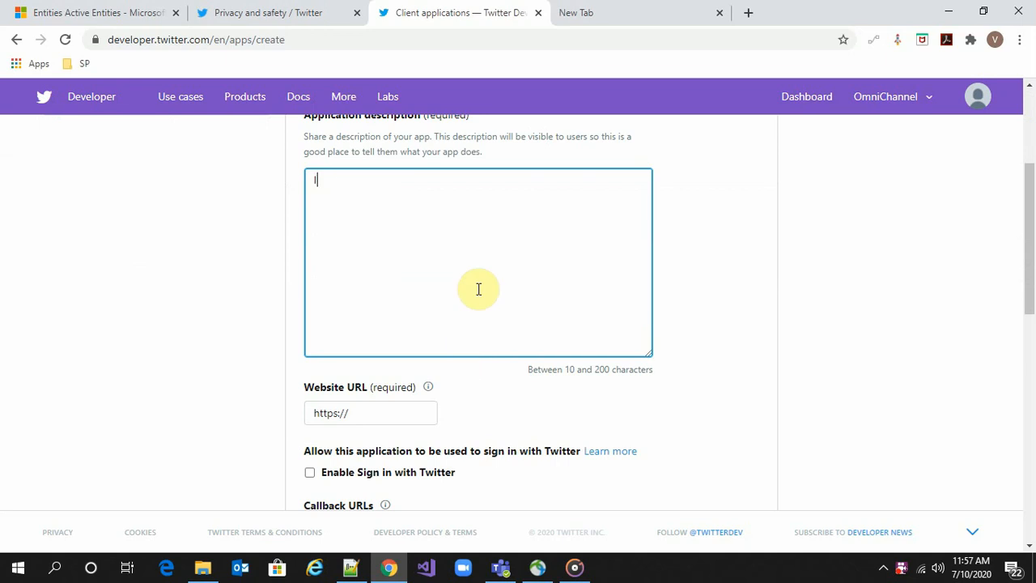
text( need to integrate with D365)
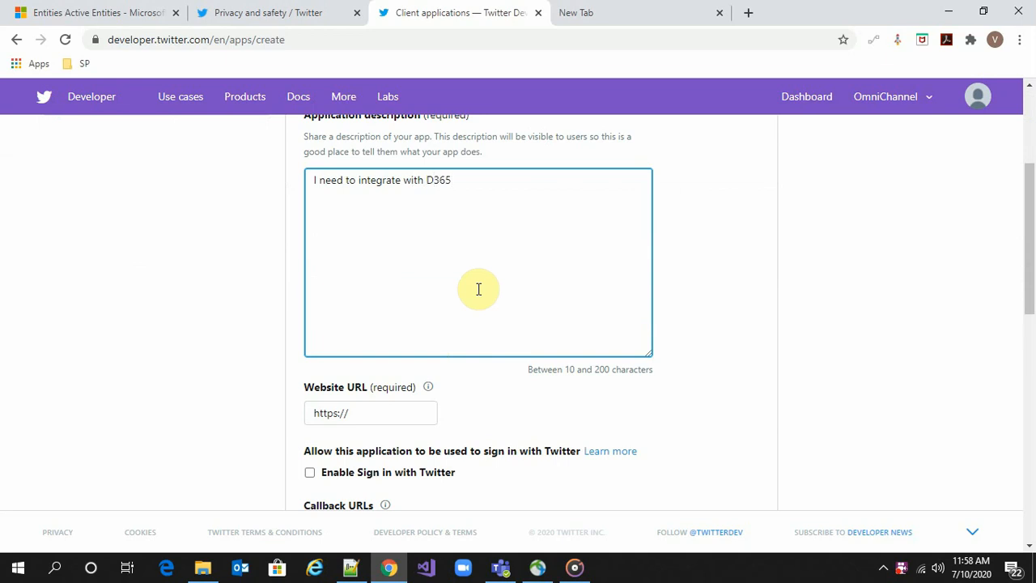
scroll(479, 289, down, 1)
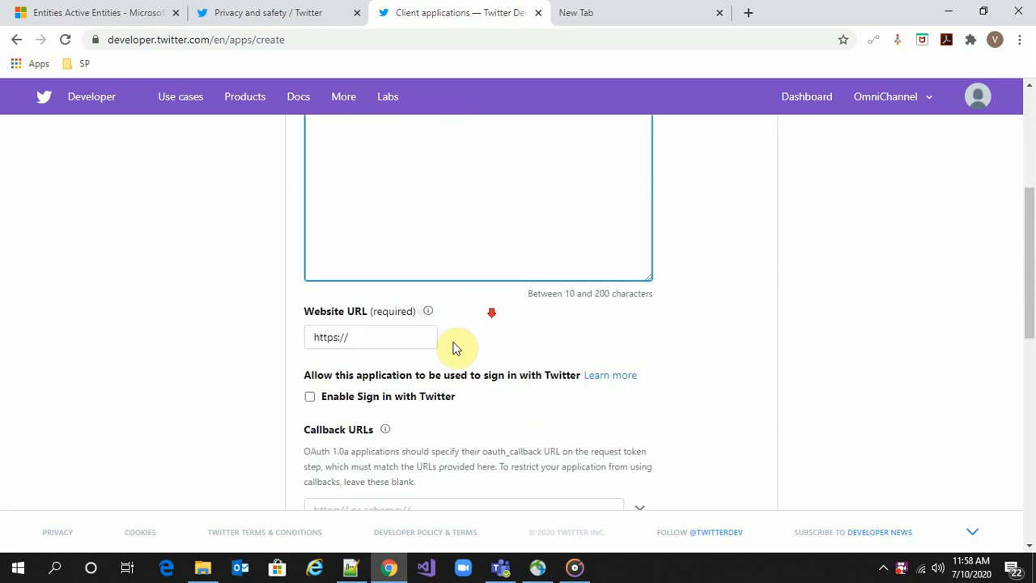
Copy the Dynamics 365 organisation base URL and paste it as the Website URL
click(395, 335)
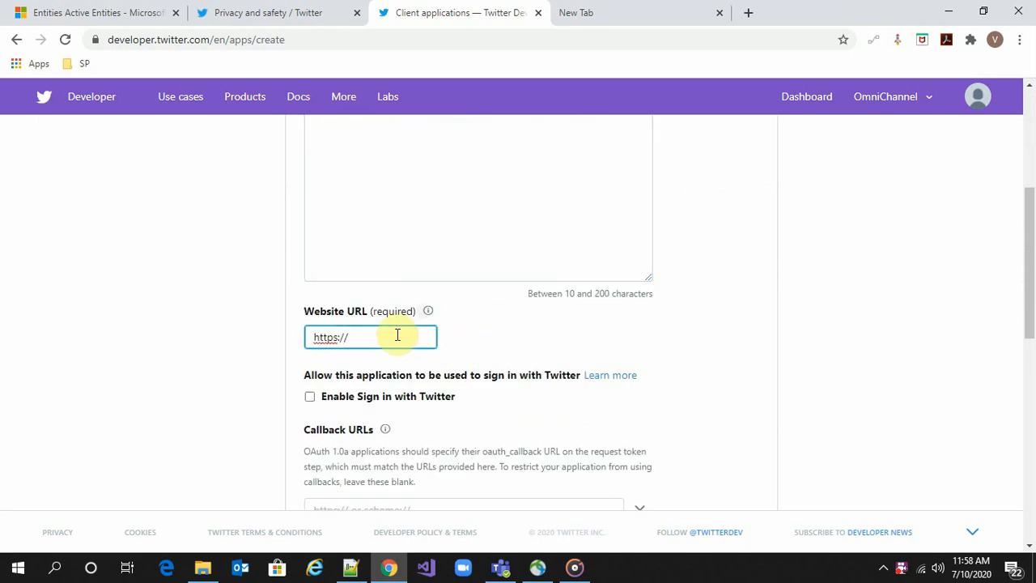
click(122, 12)
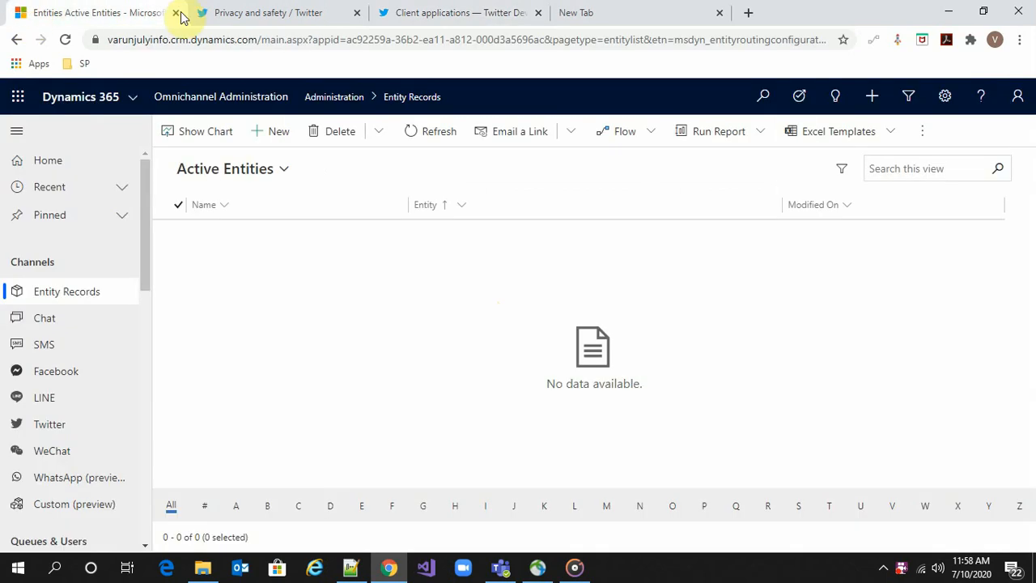
click(256, 40)
double_click(255, 39)
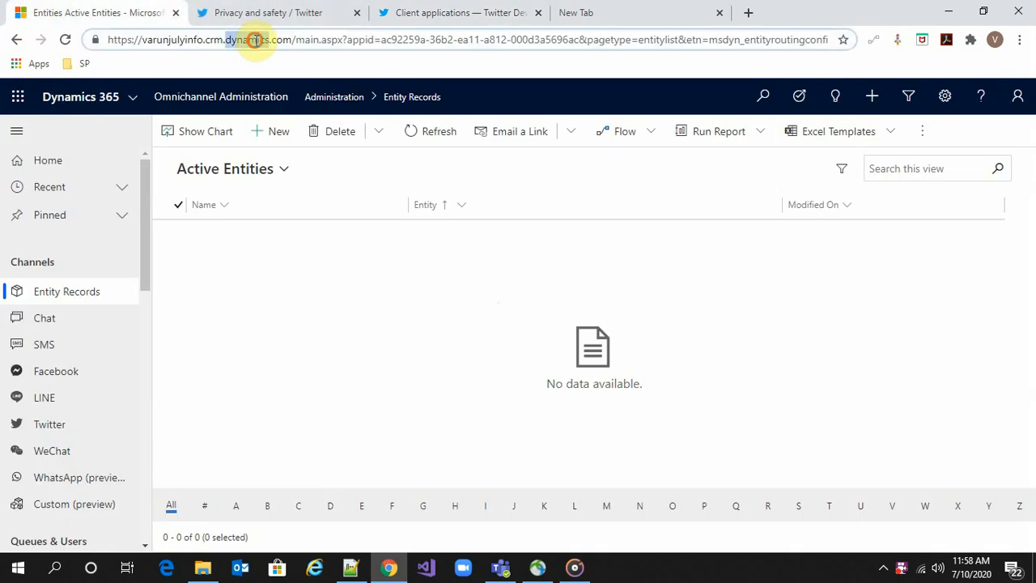
drag(255, 40, 291, 41)
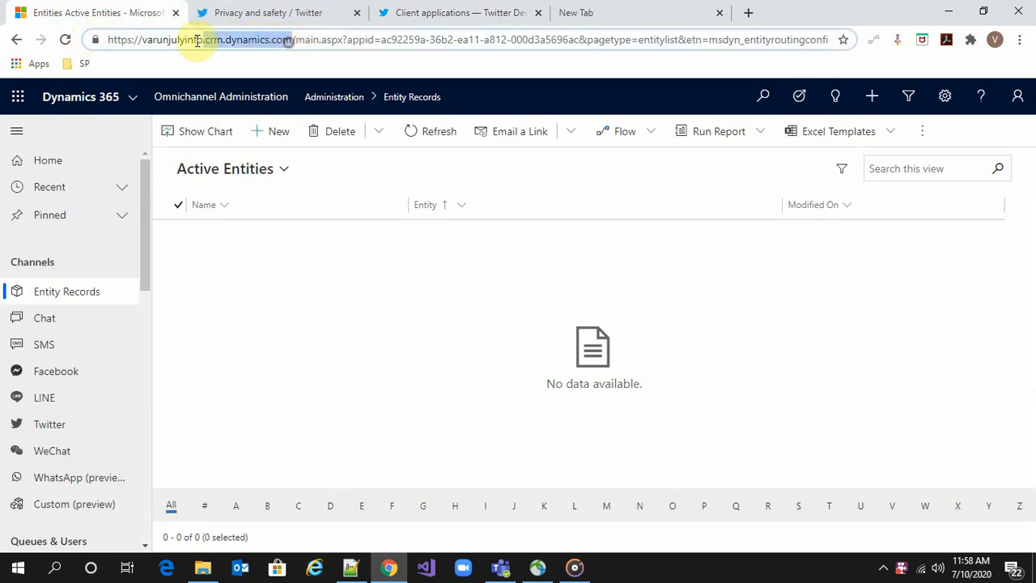
click(524, 16)
drag(363, 331, 268, 351)
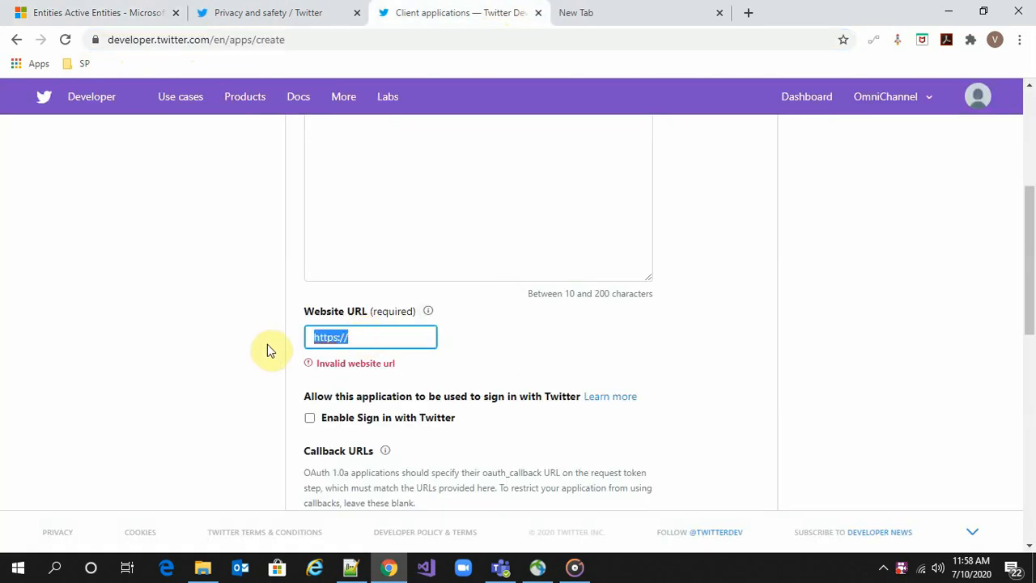
key(ctrl+v)
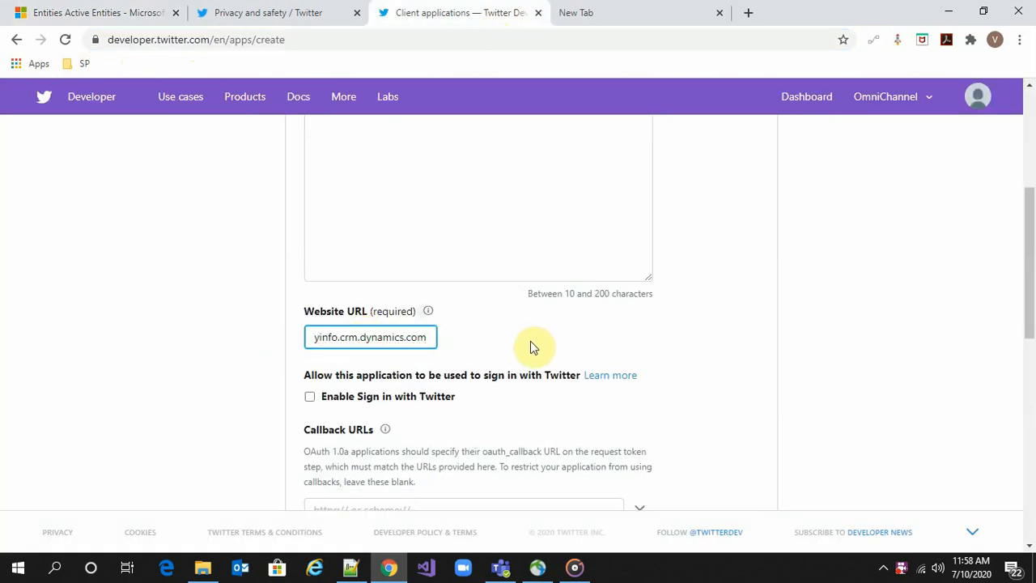
click(530, 340)
scroll(530, 341, down, 3)
scroll(530, 346, up, 3)
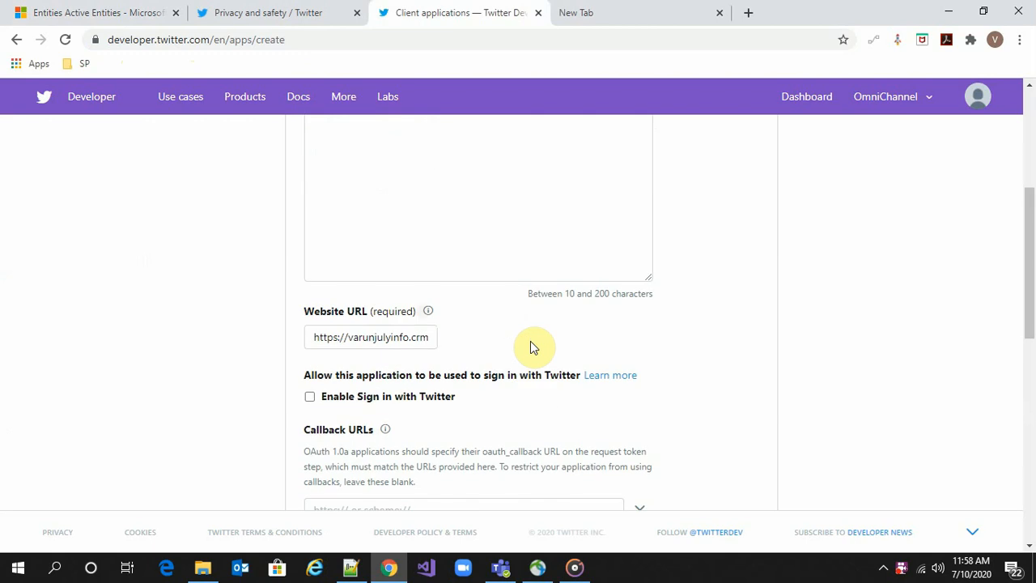
scroll(531, 344, down, 8)
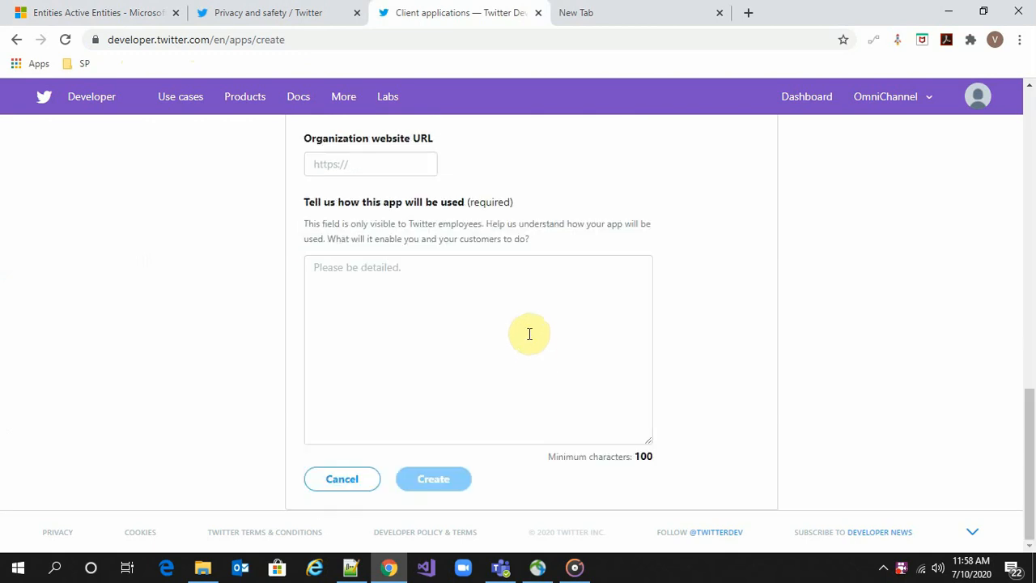
Enter the app usage description, repeating the sentence to reach 100 characters
click(455, 277)
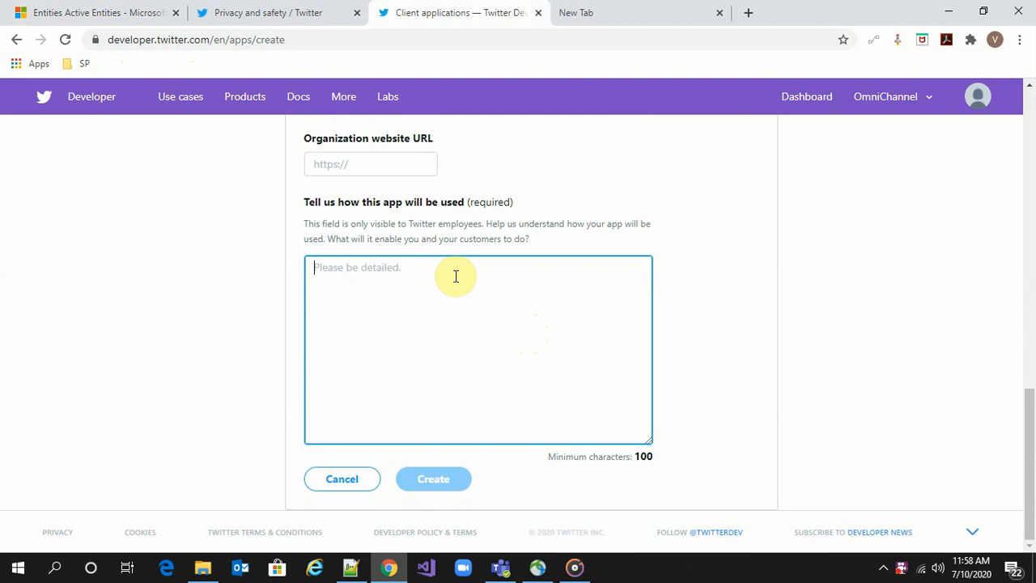
text(I)
text(need to inte)
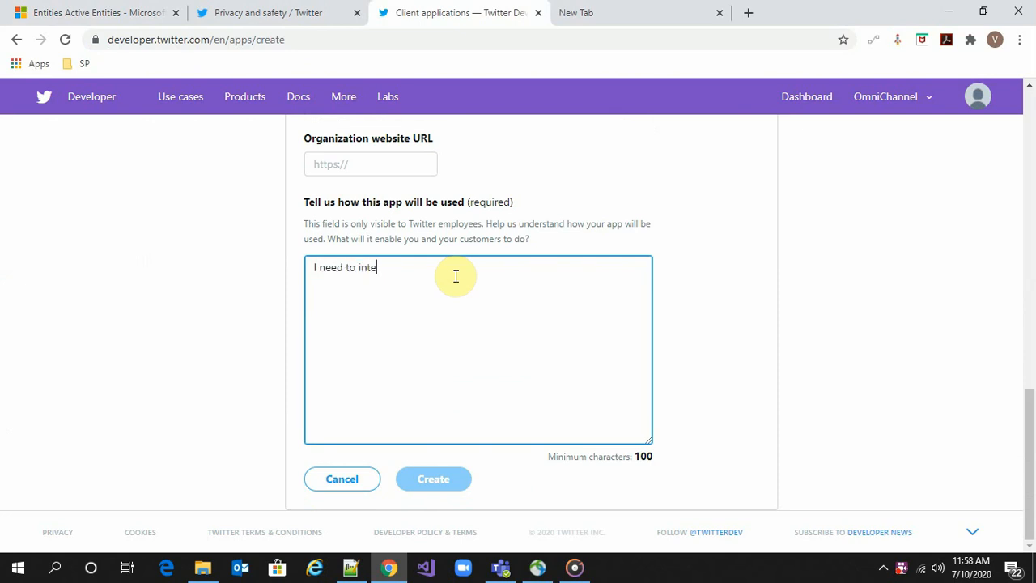
text(grate with D365 Omni channel for demo purpose.)
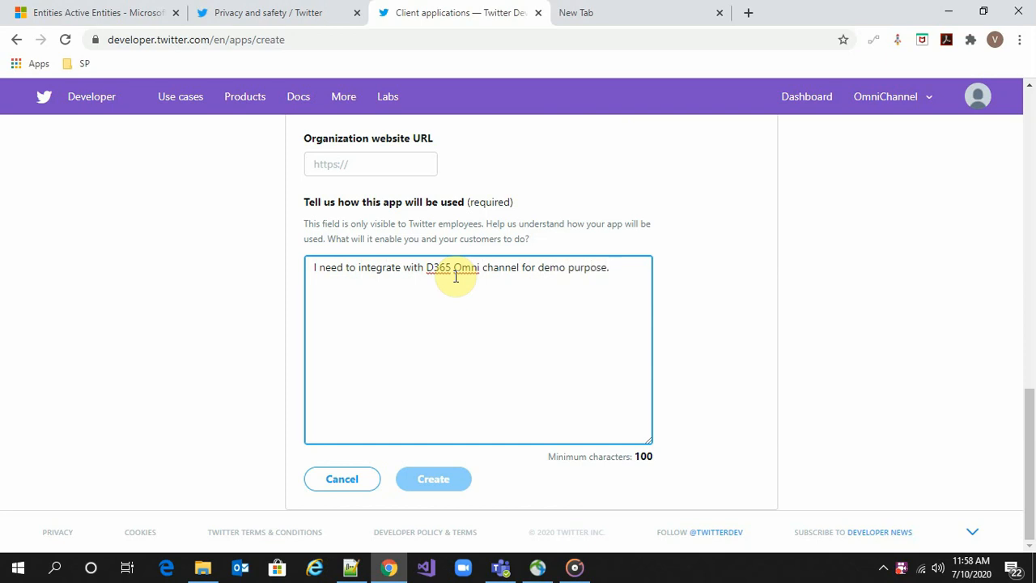
key(ctrl+a)
key(ctrl+c)
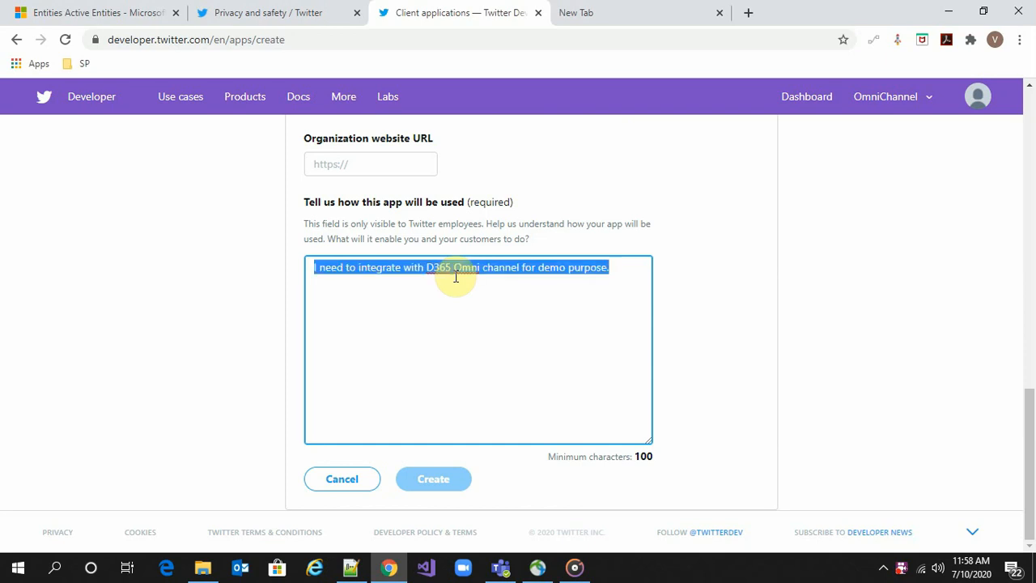
click(630, 268)
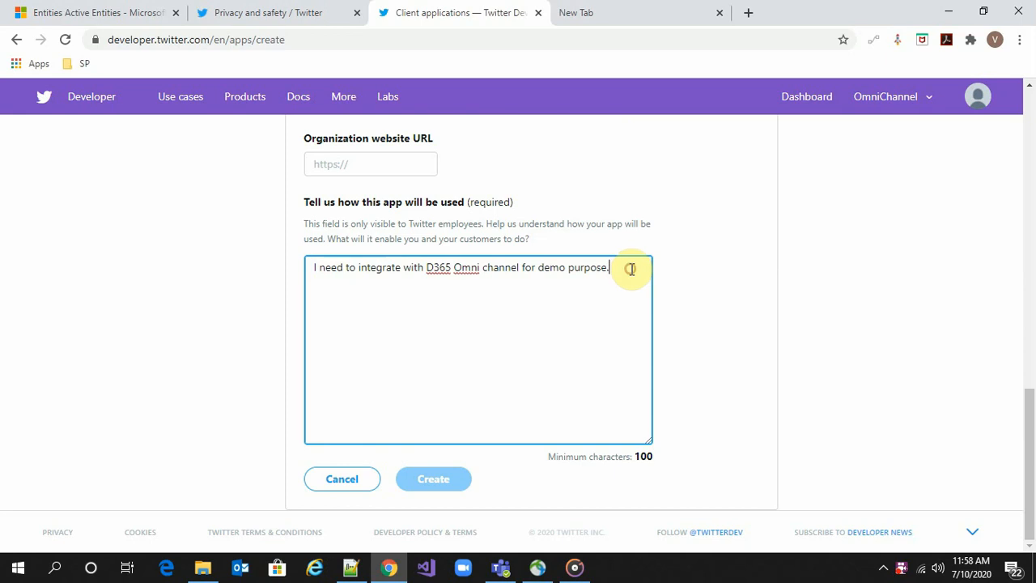
key(ctrl+v)
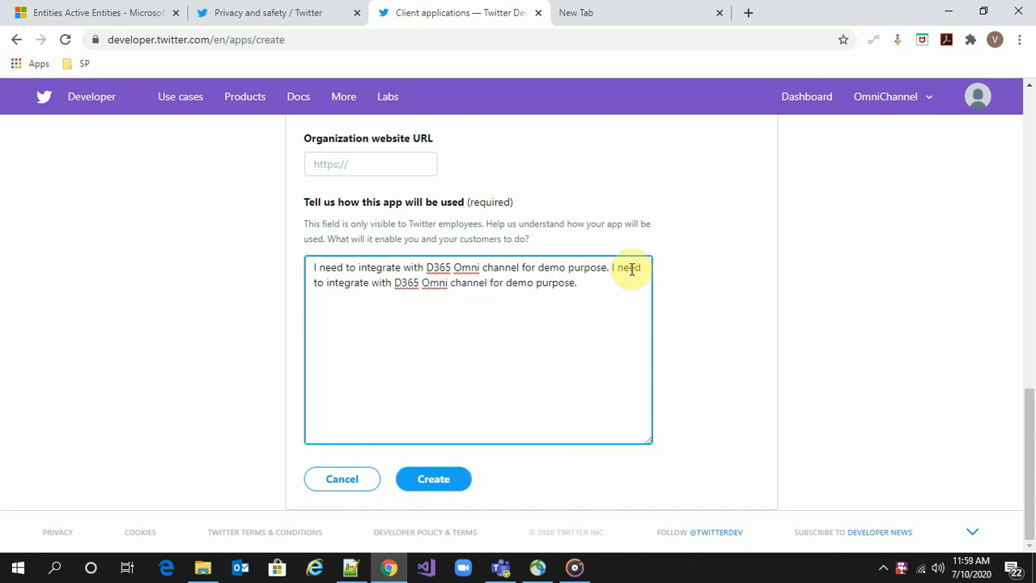
Create the app, renaming it CRM-Twitter-App_2 after the name-in-use error and accepting the terms
click(433, 480)
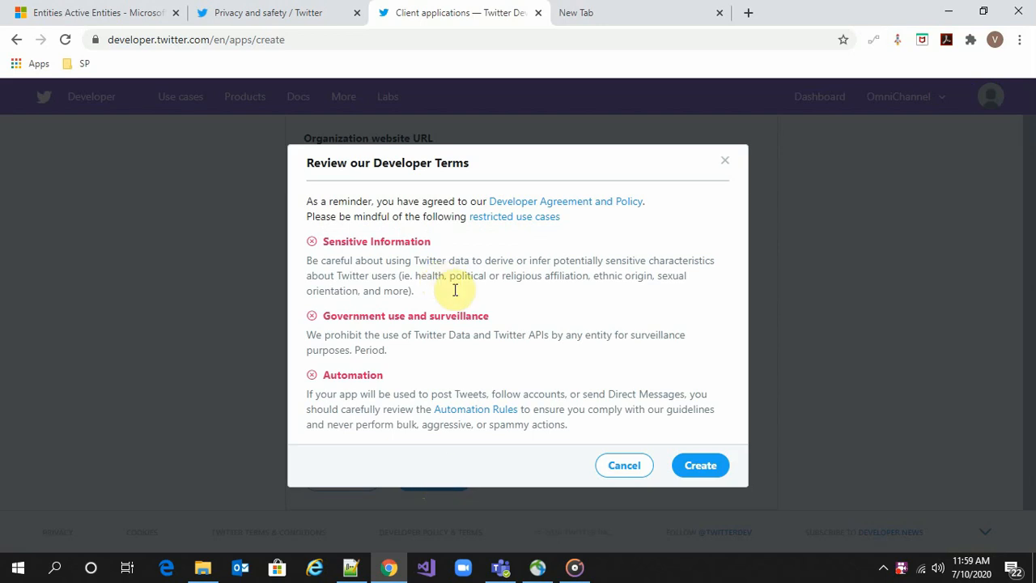
click(705, 465)
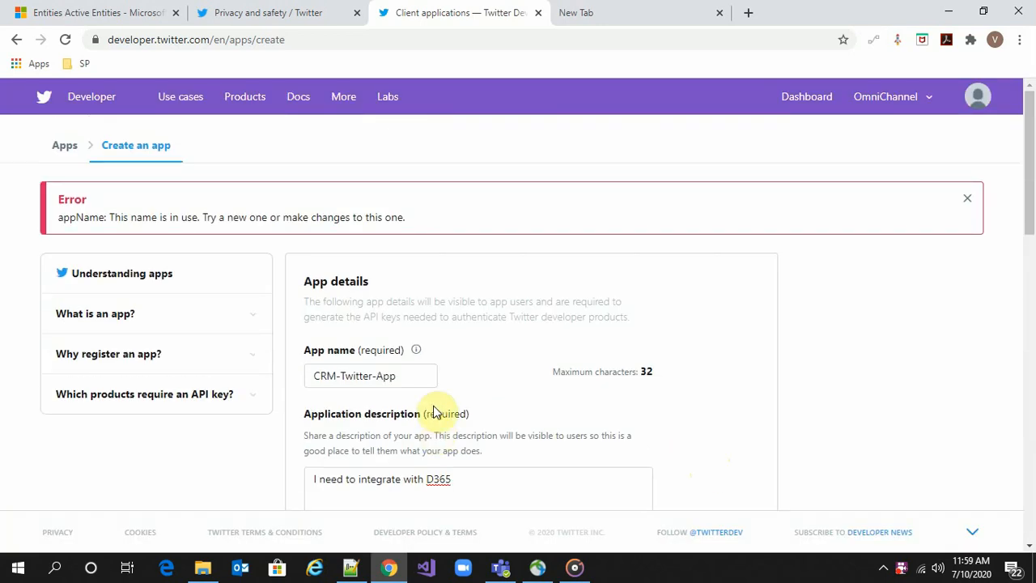
click(420, 374)
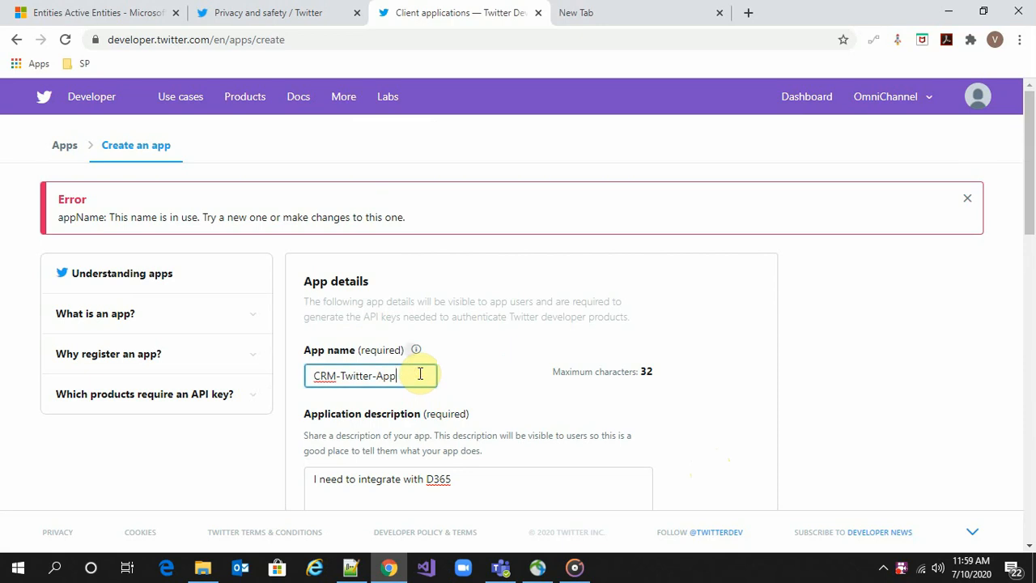
scroll(474, 416, down, 10)
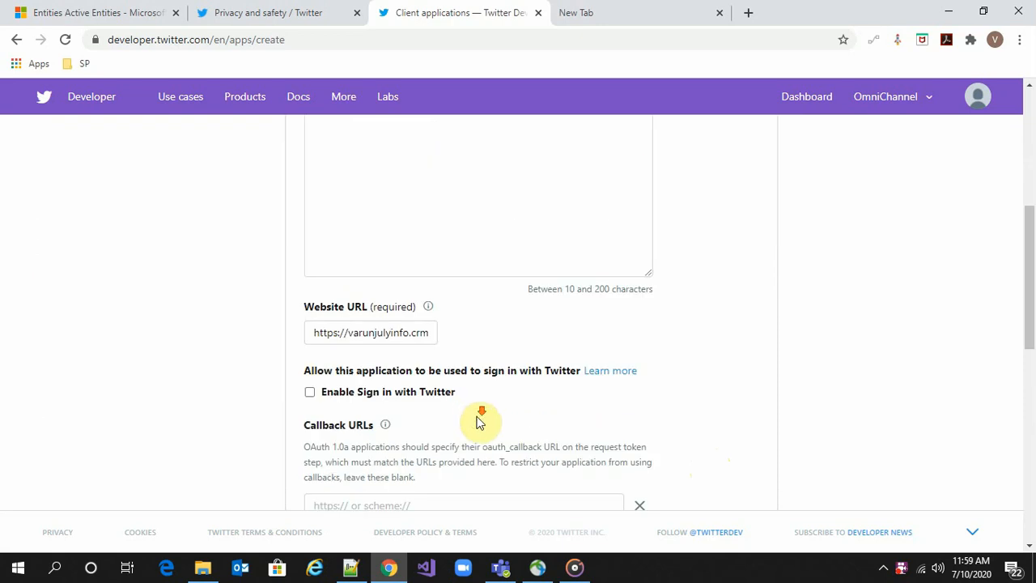
click(439, 486)
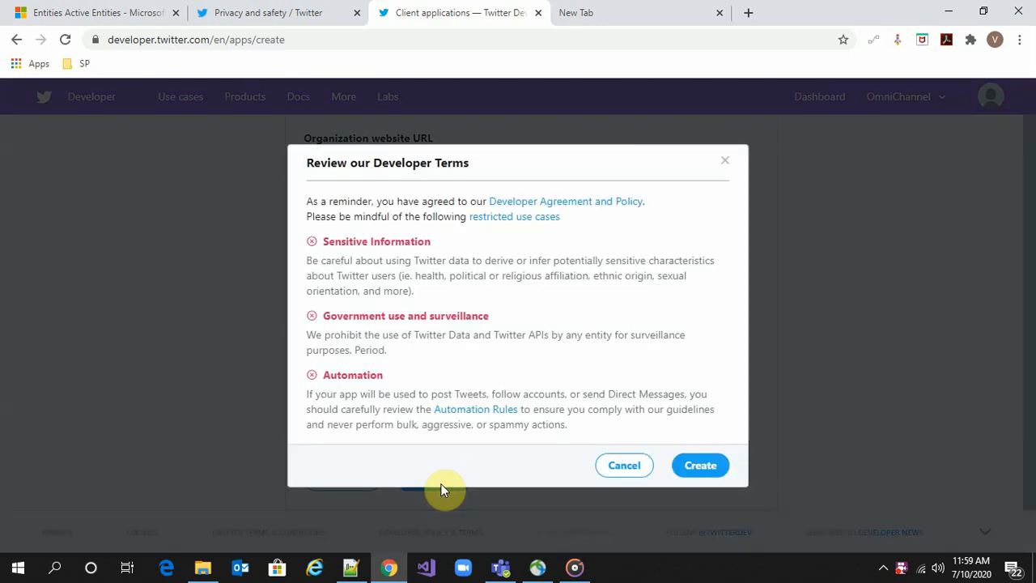
click(715, 469)
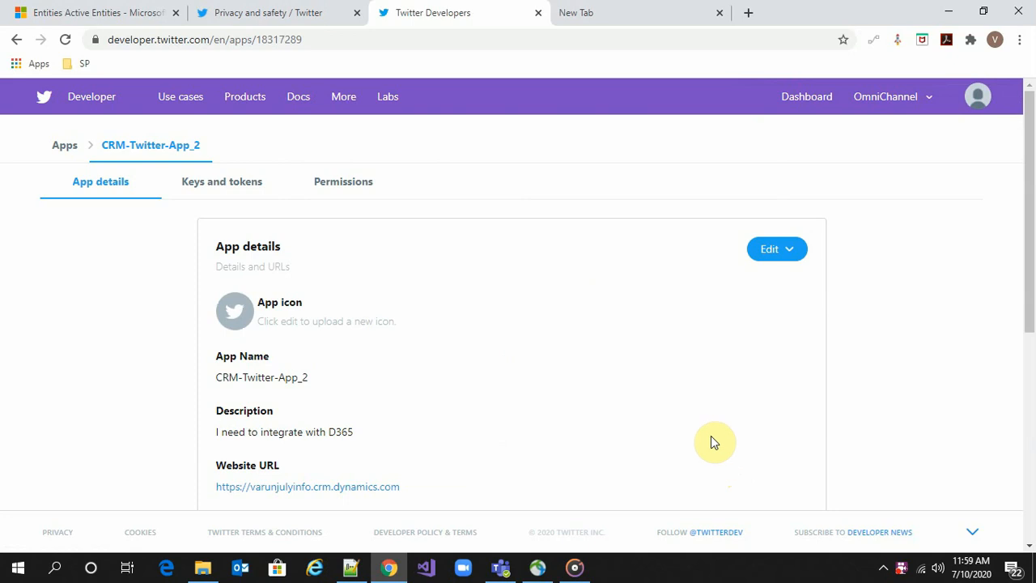
click(105, 16)
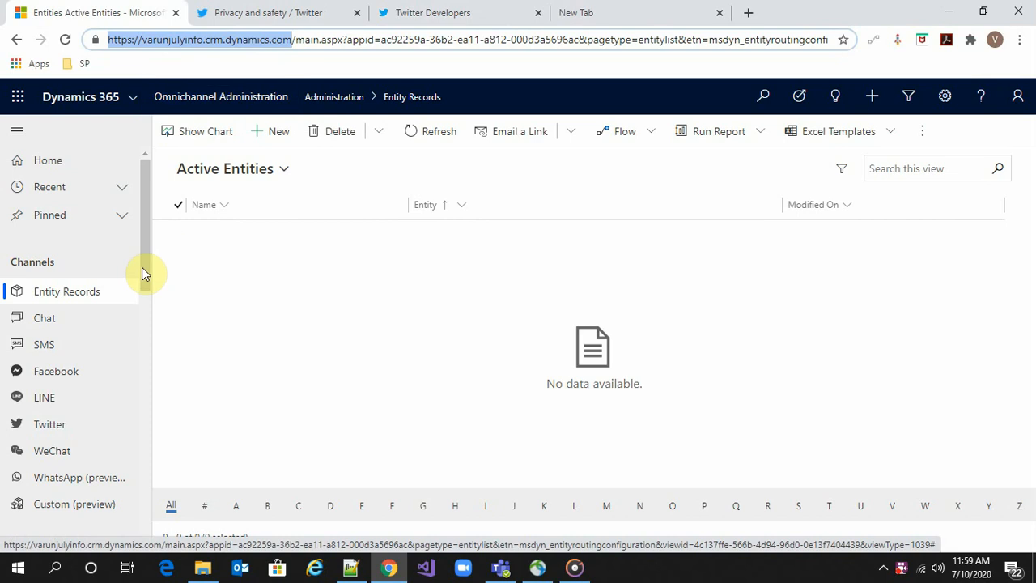
Create a new Twitter account record and agree to the channel terms and conditions
click(70, 432)
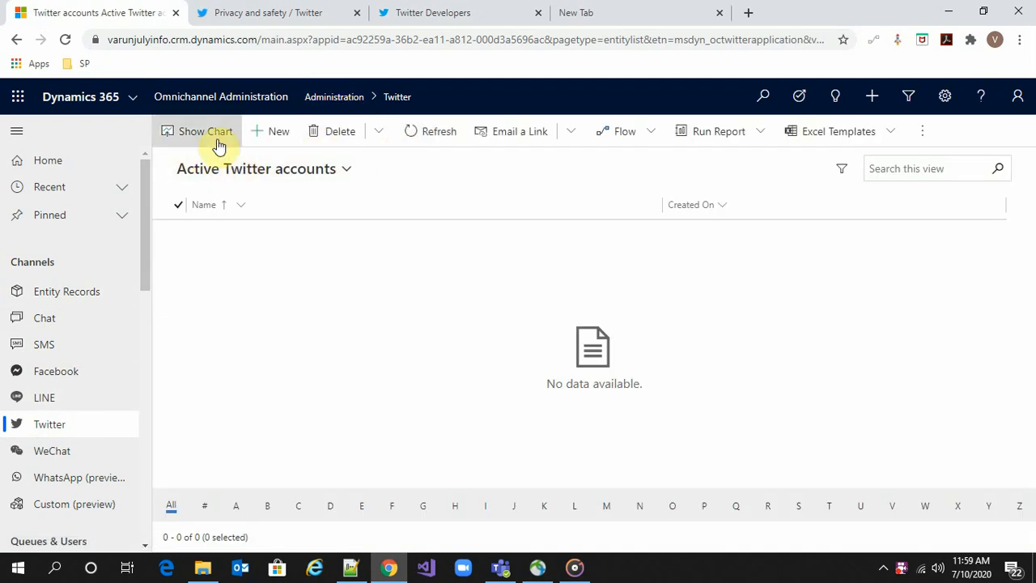
click(277, 134)
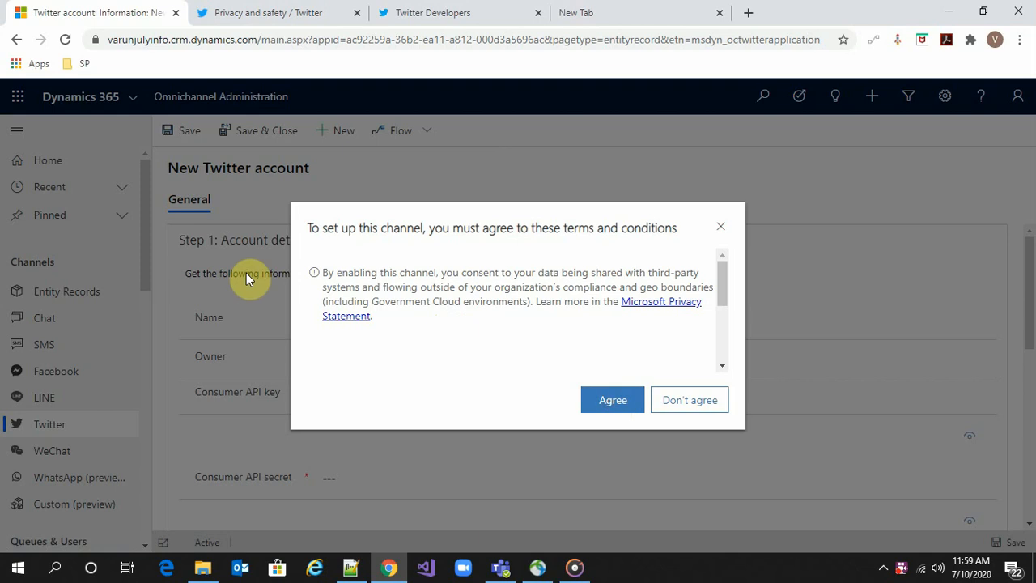
click(603, 410)
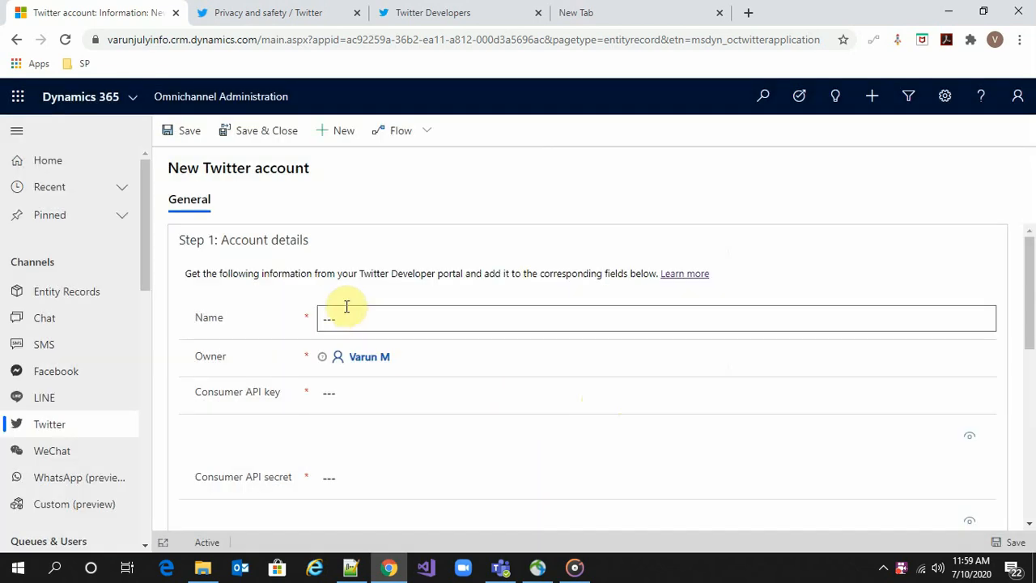
click(346, 317)
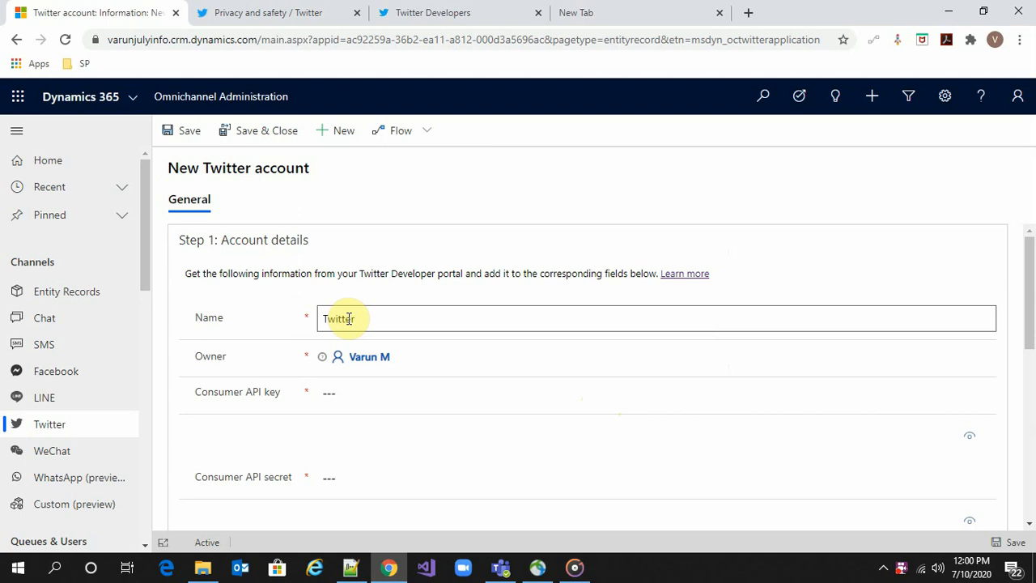
Name the account 'Twitter' and paste the app's API key as Consumer API key
text(Twitter)
click(365, 393)
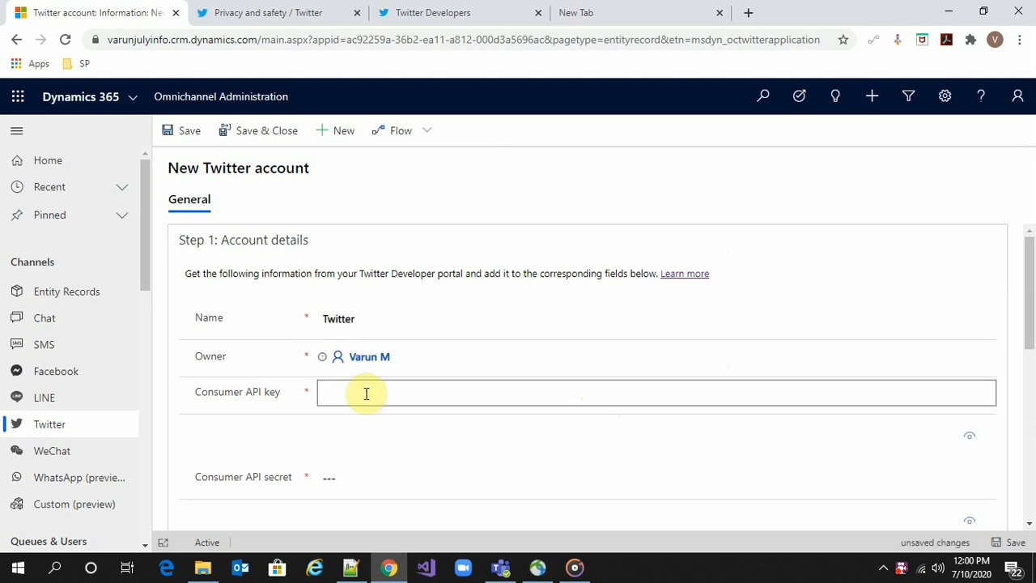
click(419, 13)
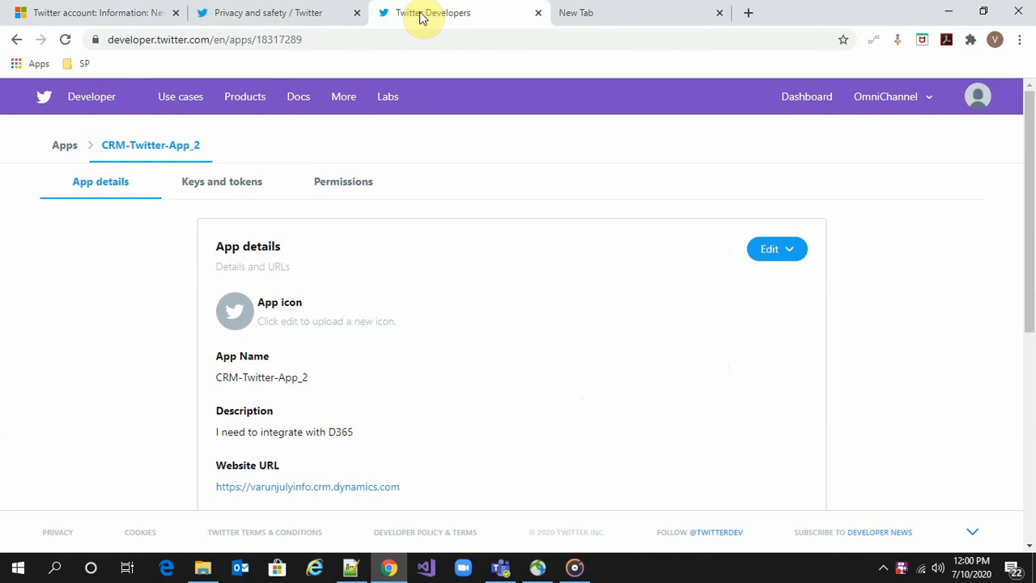
click(210, 185)
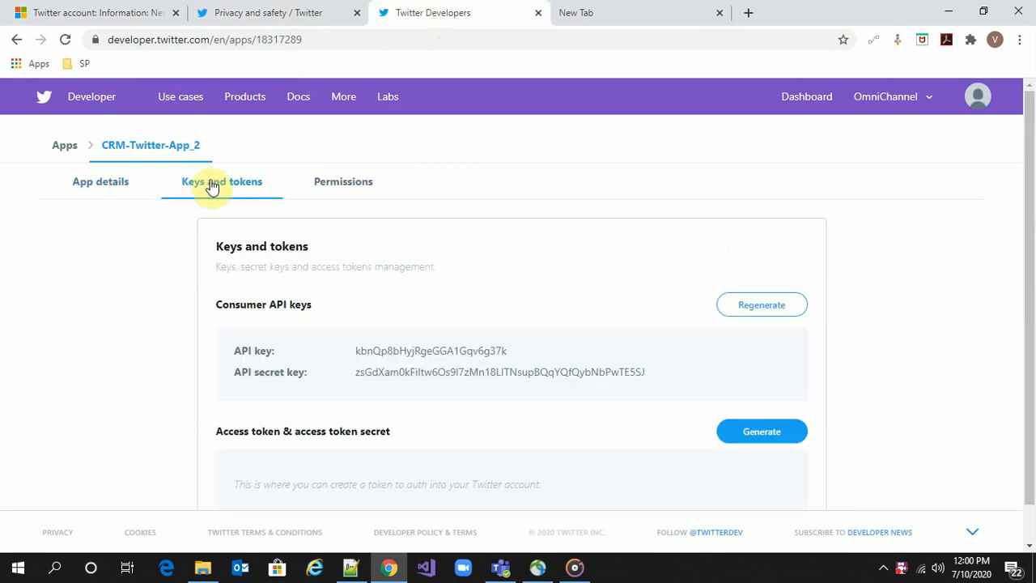
drag(356, 354, 510, 354)
key(ctrl+c)
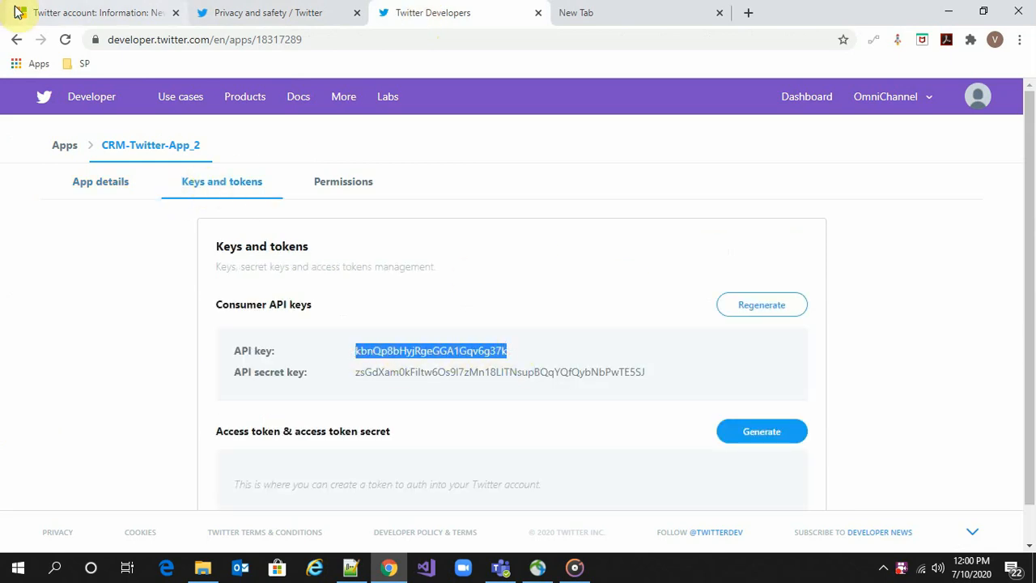
click(40, 12)
key(ctrl+v)
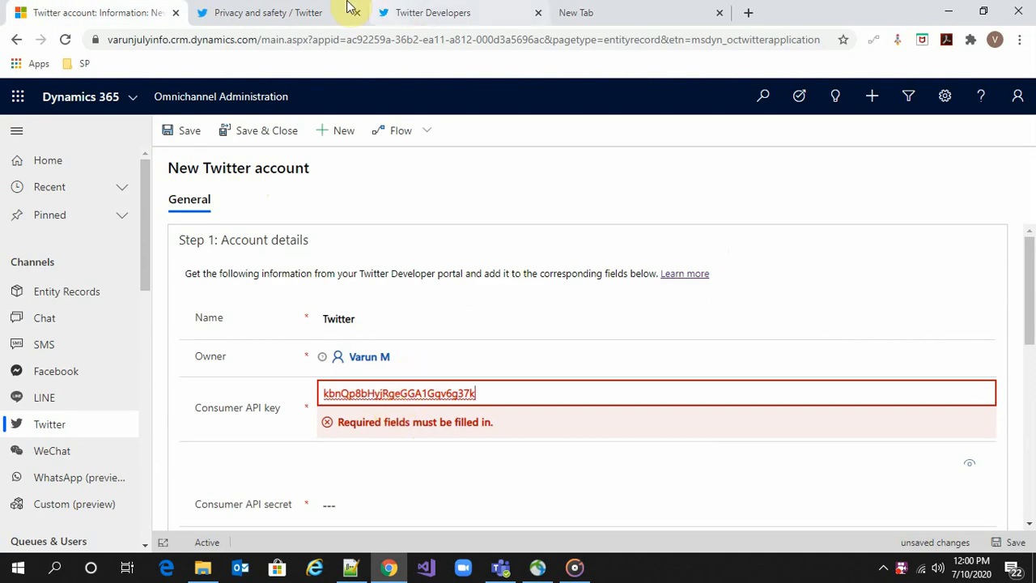
Paste the app's API secret key as Consumer API secret and save the account
click(308, 12)
click(409, 8)
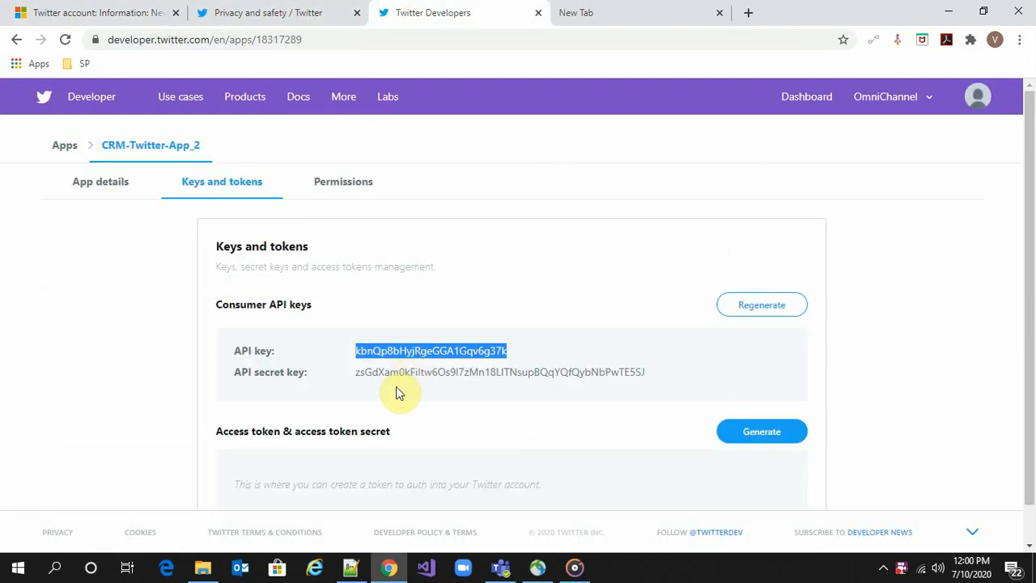
drag(357, 373, 631, 377)
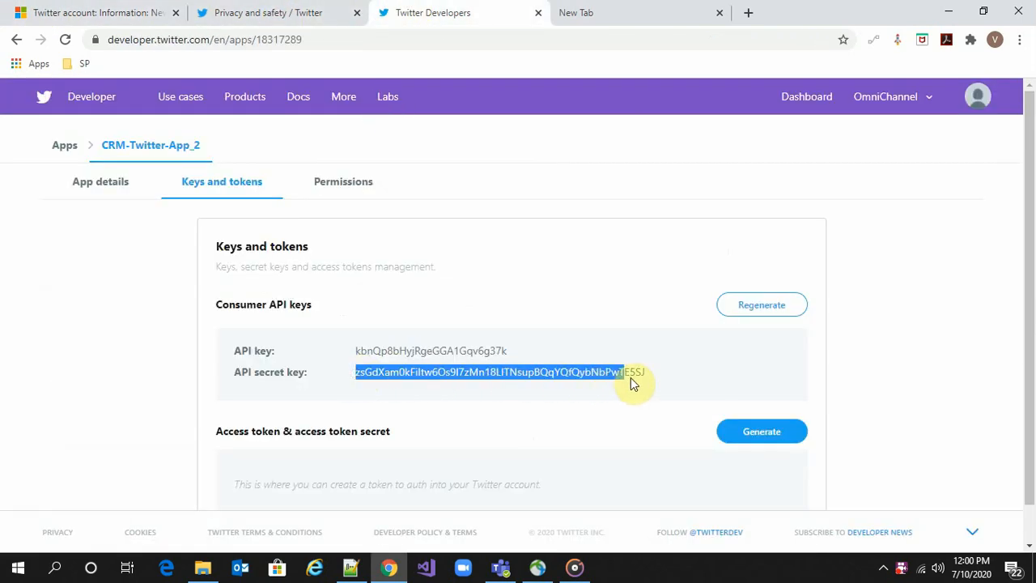
click(34, 9)
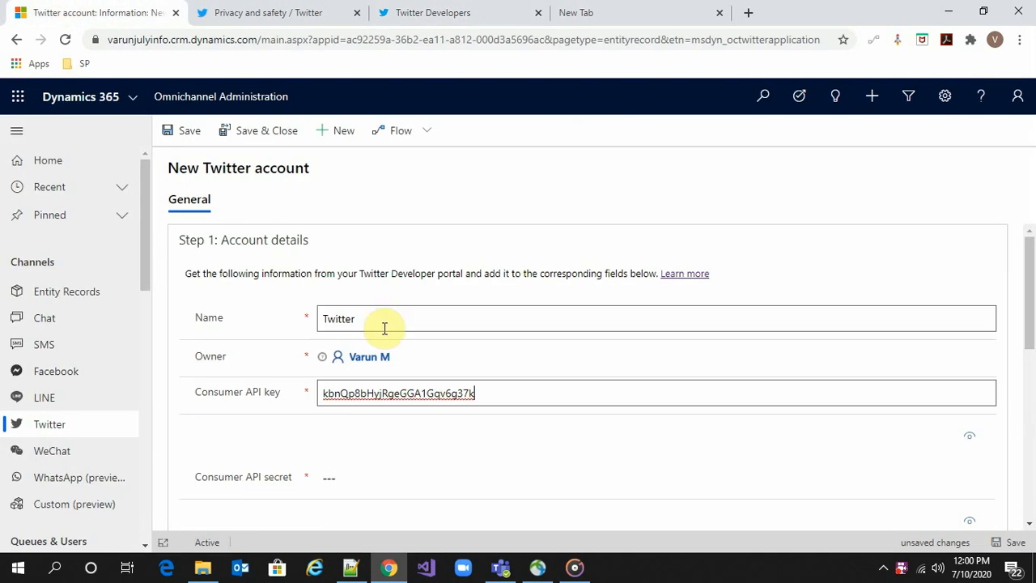
click(364, 487)
key(ctrl+v)
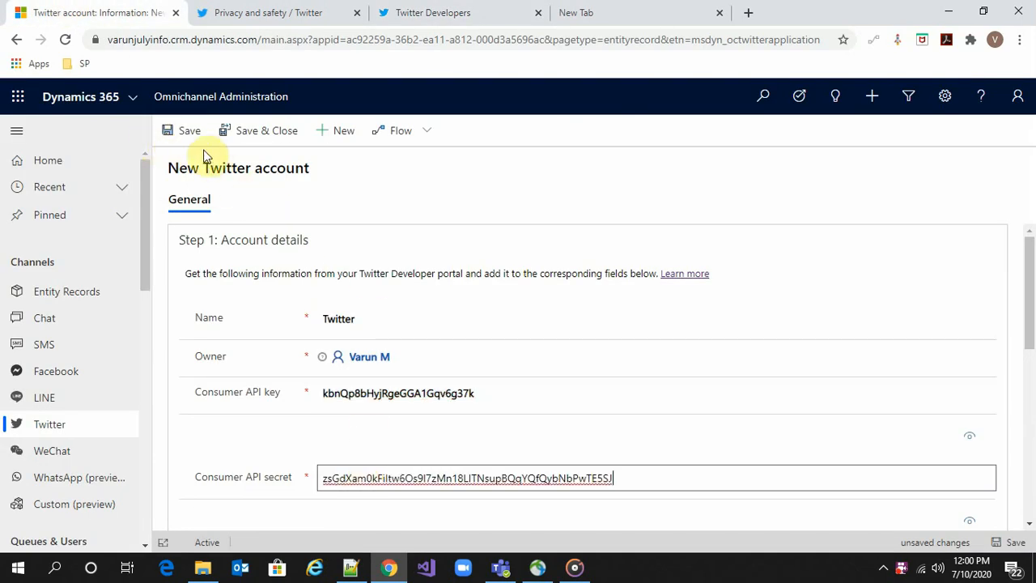
click(182, 136)
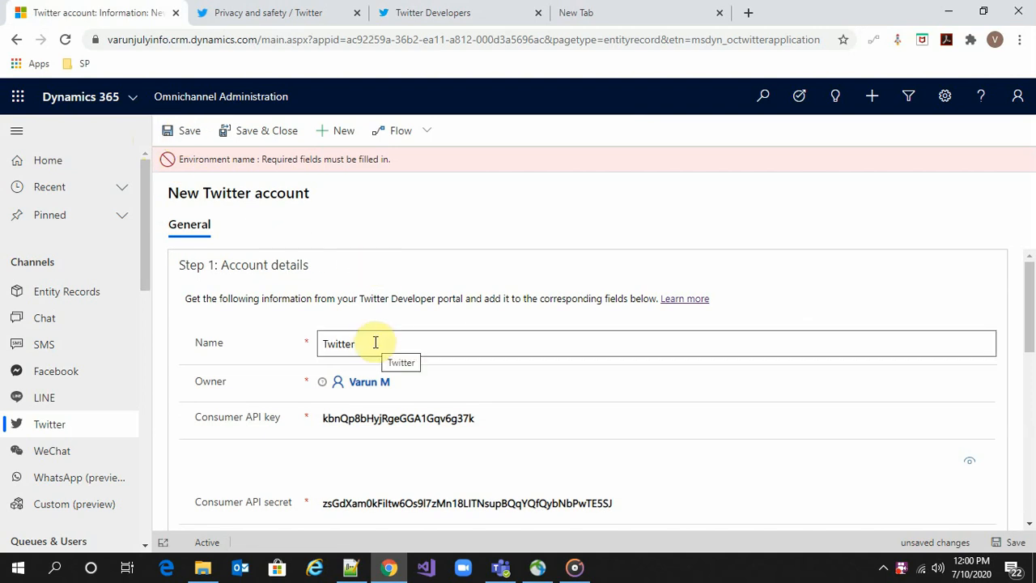
Locate the Environment name required error, then go back to the Twitter Developers tab
scroll(380, 348, down, 3)
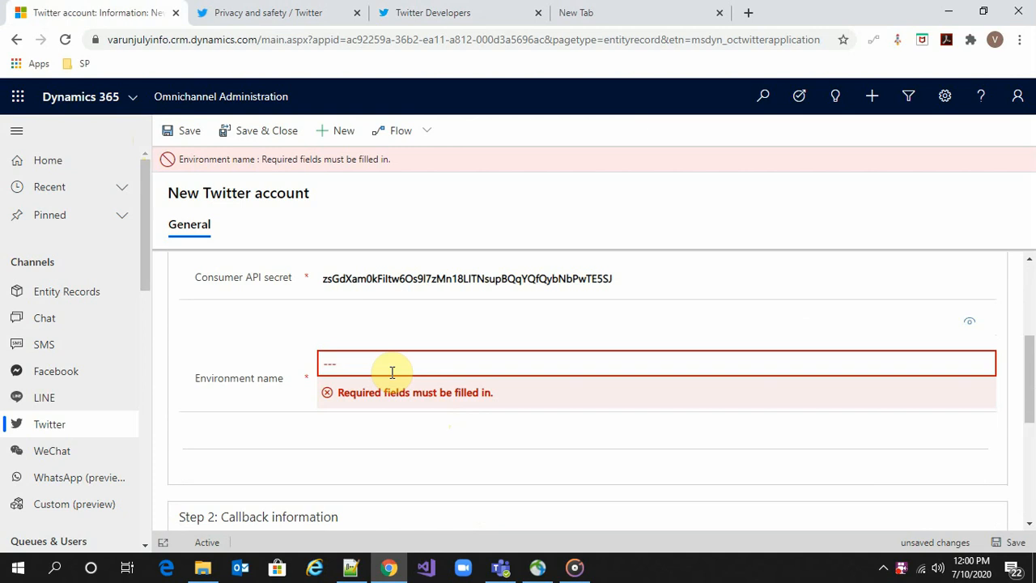
click(436, 13)
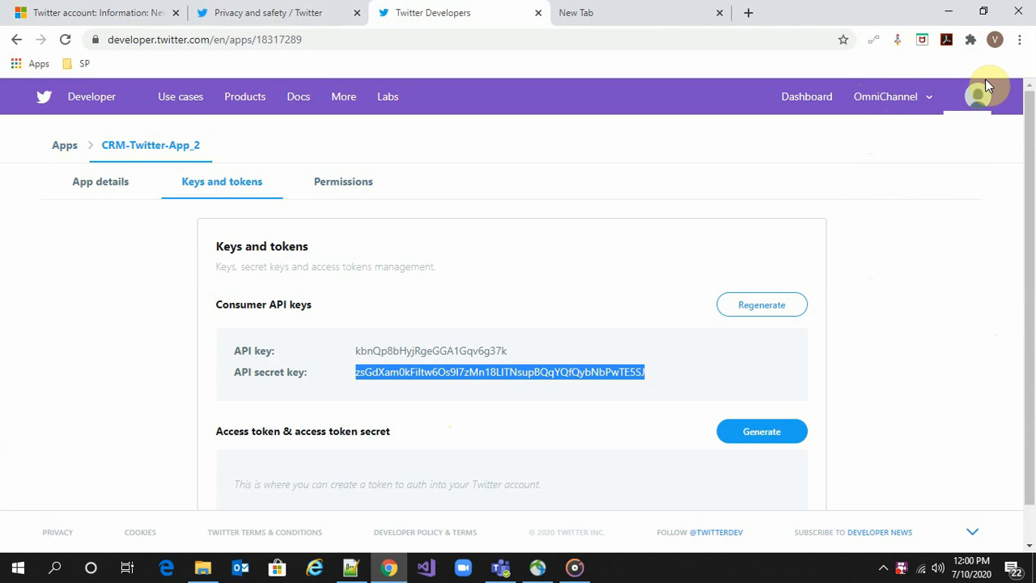
Copy the DEVAPI label from the Dev environments page and return to the Twitter account form
mouse_move(925, 100)
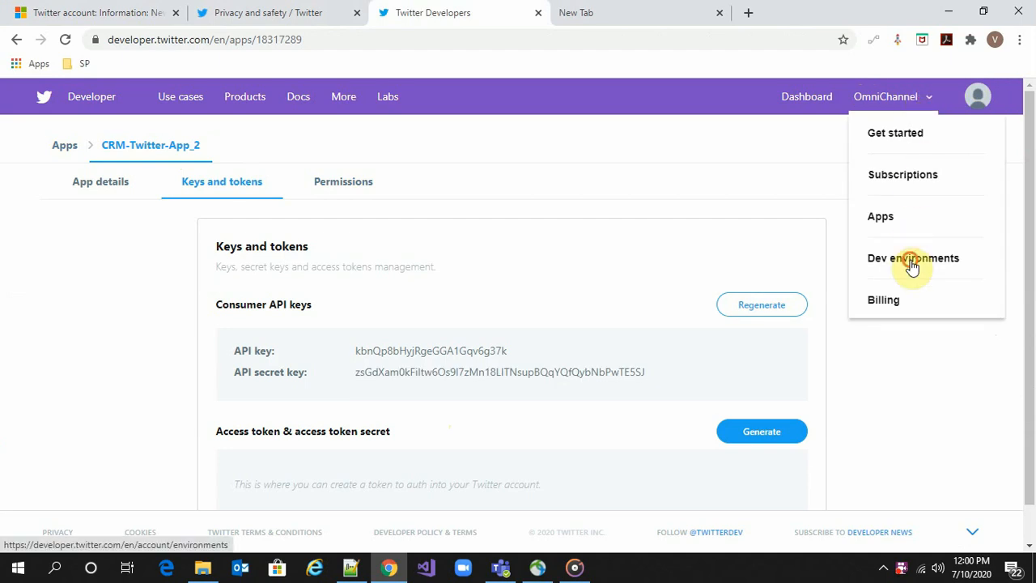
click(913, 264)
scroll(809, 251, down, 1)
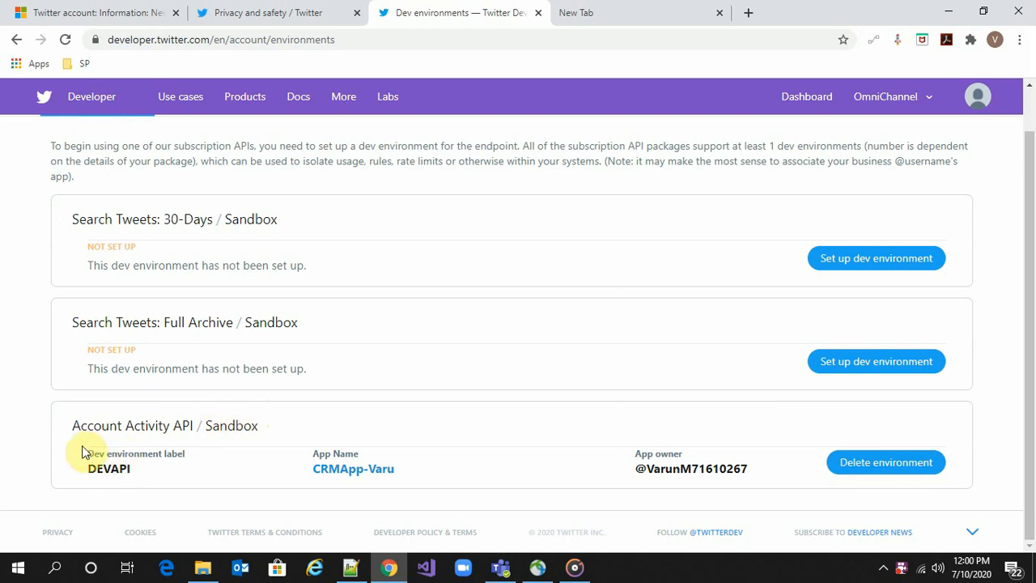
drag(84, 470, 134, 477)
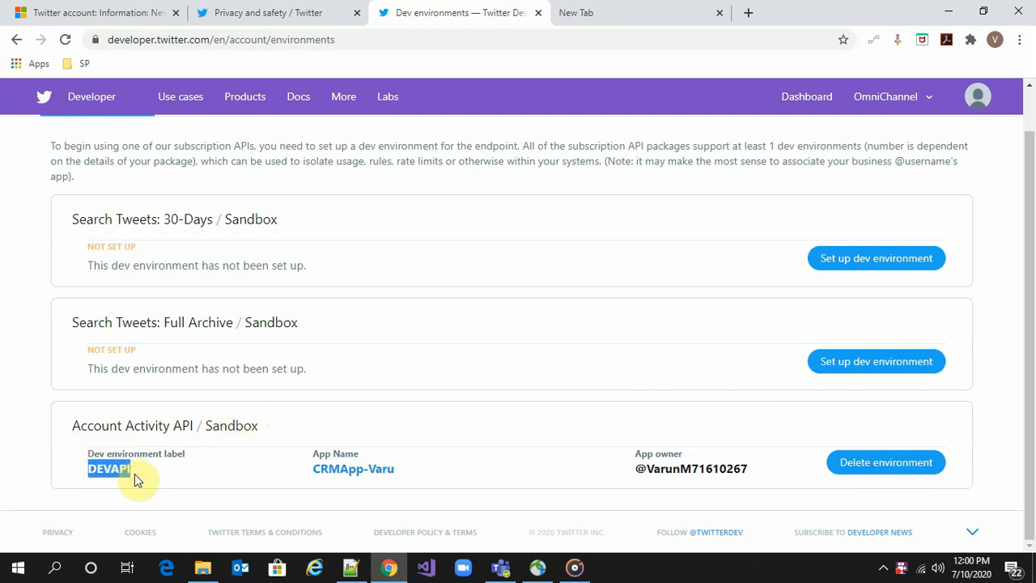
click(93, 13)
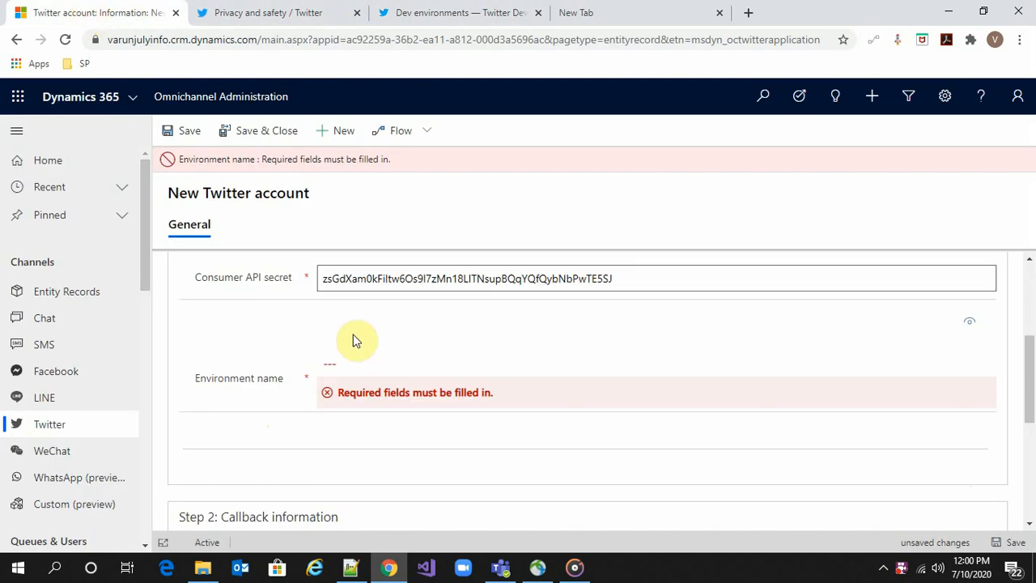
Paste DEVAPI as the Environment name, save, and copy the generated Callback URL
click(365, 364)
key(ctrl+v)
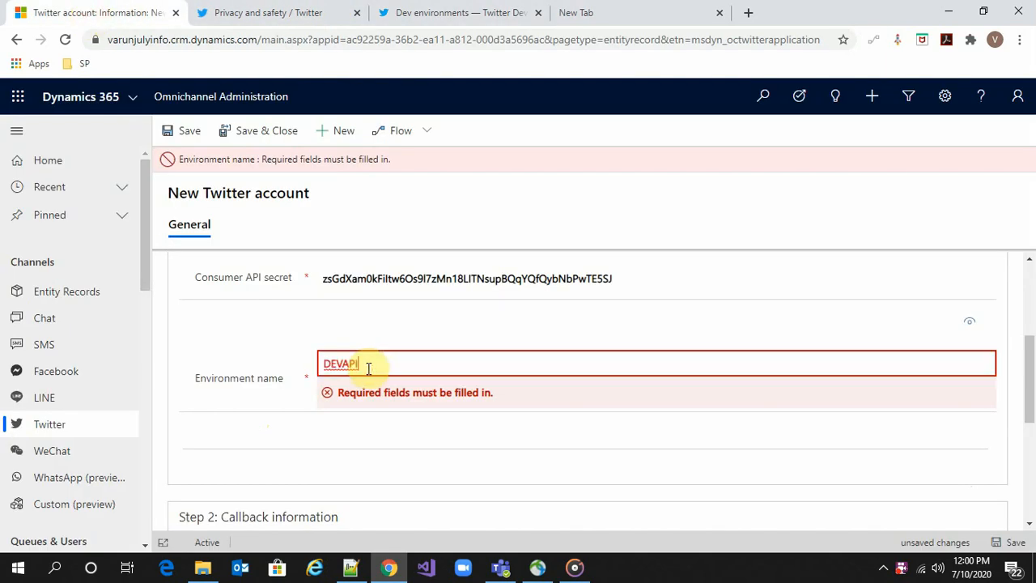
click(183, 130)
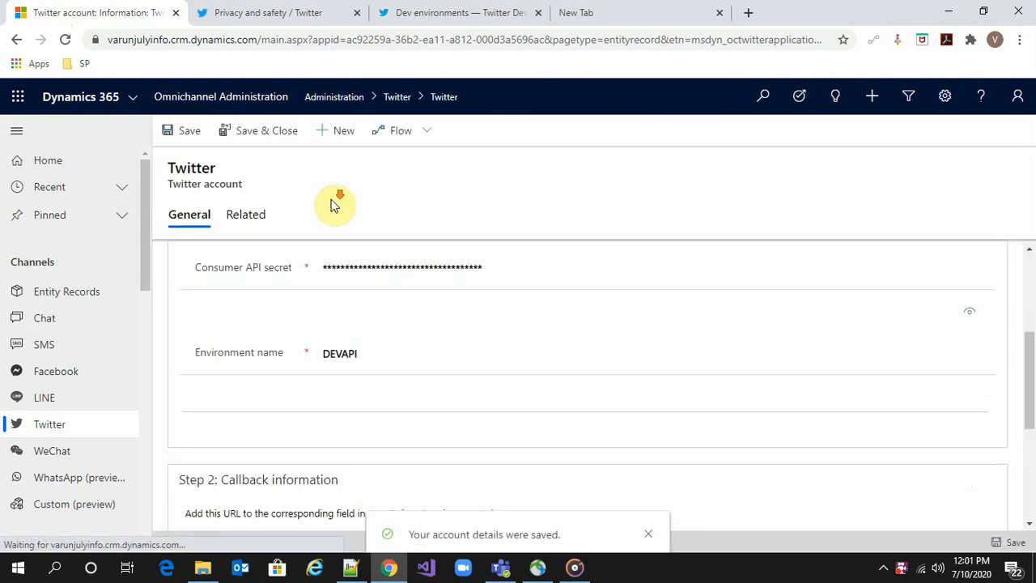
scroll(390, 345, down, 5)
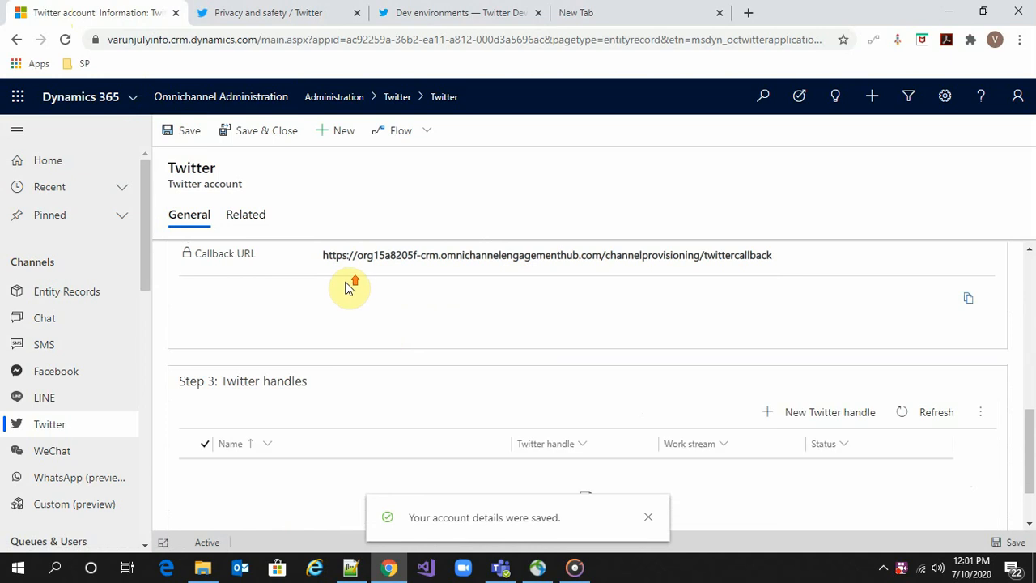
scroll(348, 287, up, 1)
drag(324, 331, 725, 360)
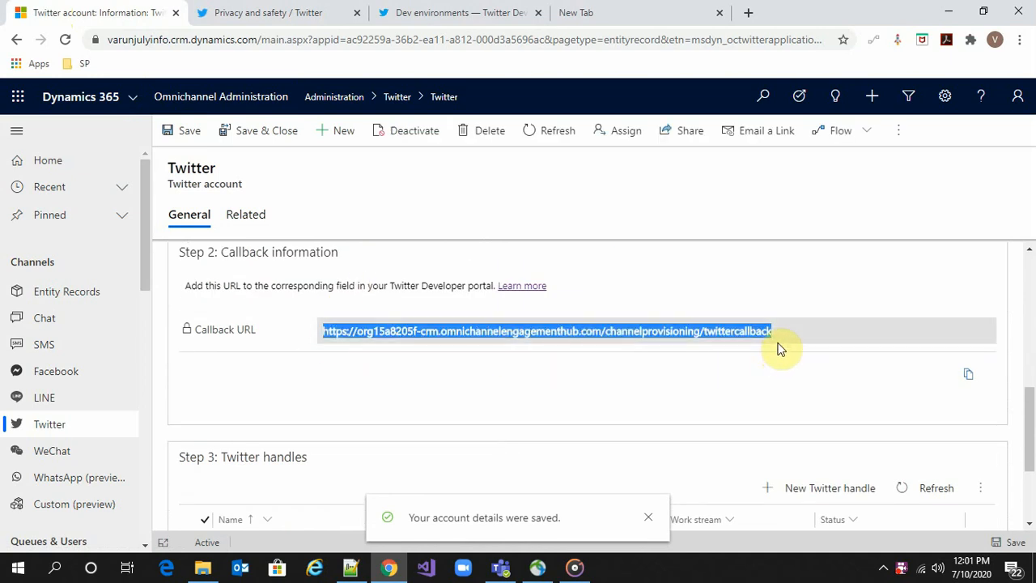
click(387, 12)
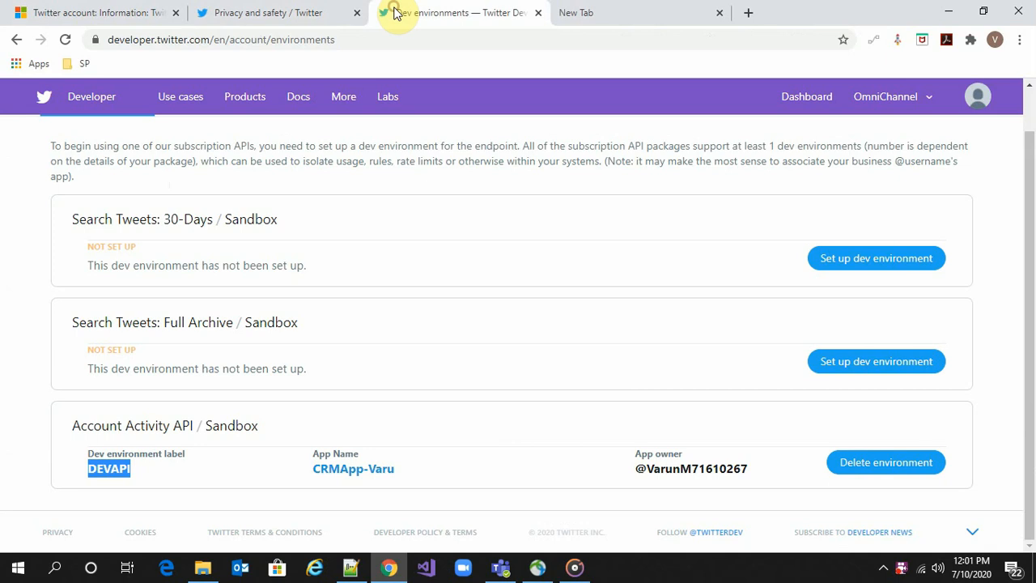
Open the CRM-Twitter-App_2 details page from the developer apps list
scroll(671, 153, up, 1)
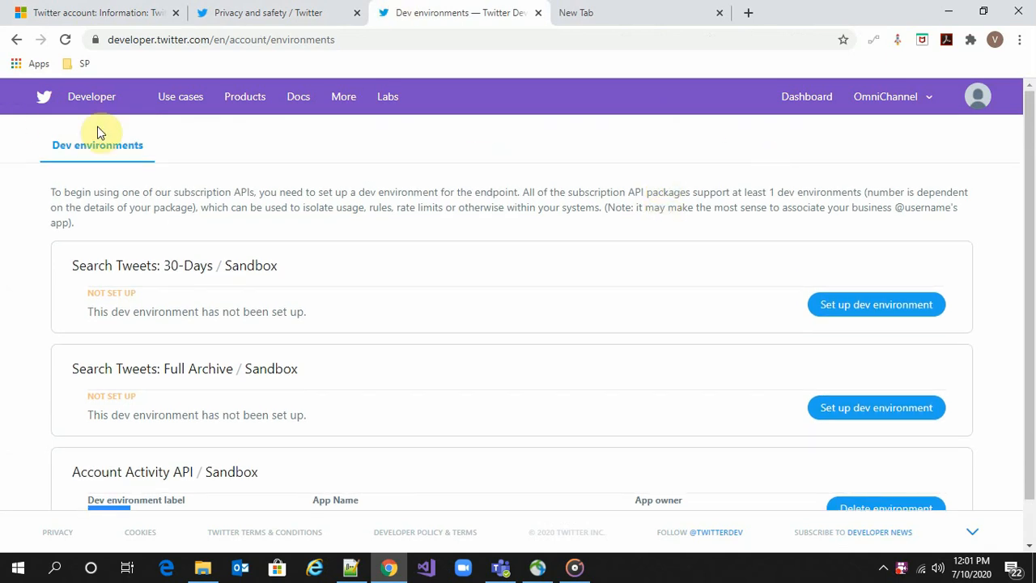
mouse_move(881, 109)
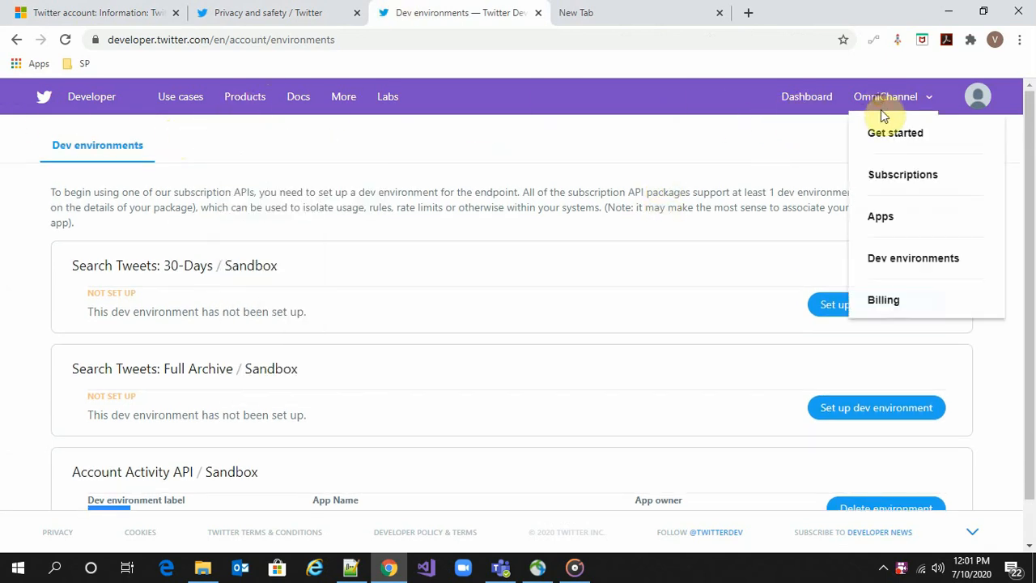
click(889, 212)
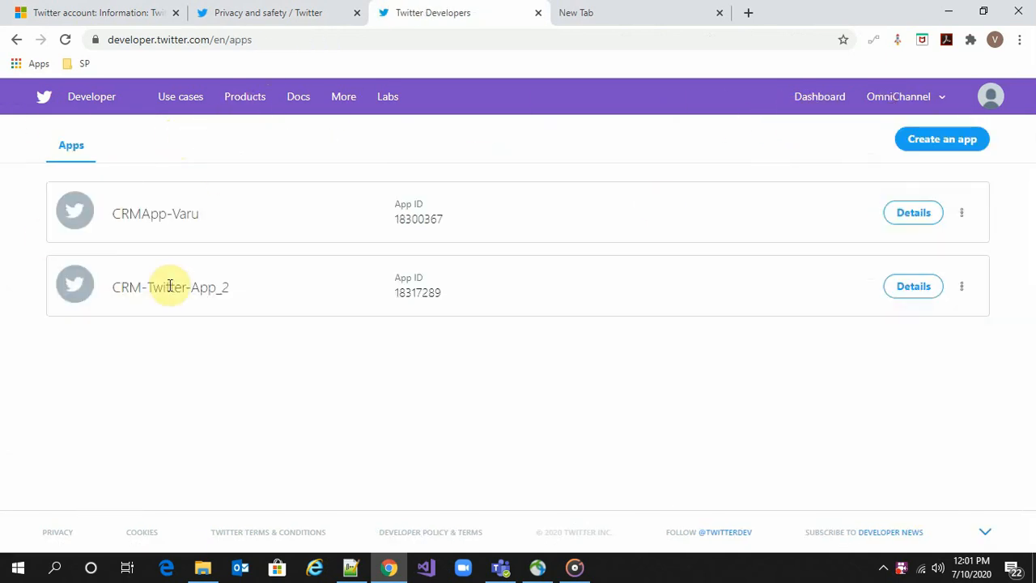
click(958, 289)
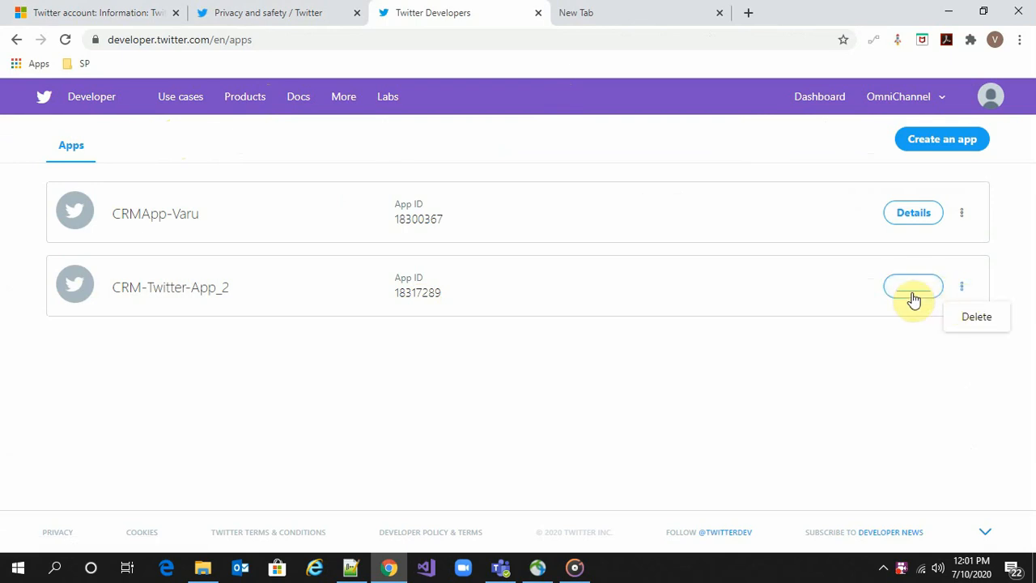
click(911, 294)
Paste the Omnichannel callback URL into CRM-Twitter-App_2's Callback URLs and save the details
click(765, 257)
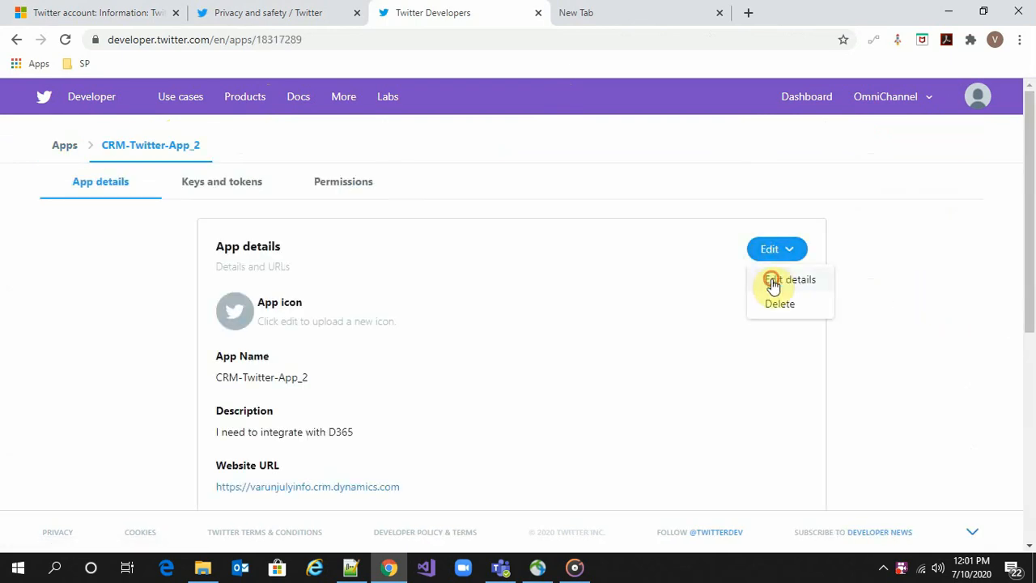
click(775, 280)
scroll(430, 308, down, 4)
scroll(429, 308, down, 3)
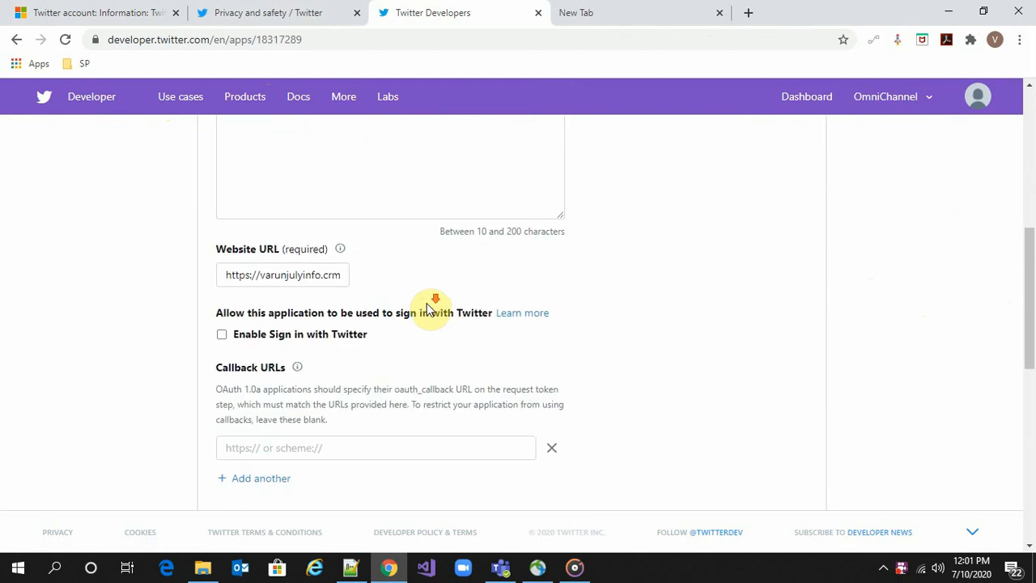
click(254, 294)
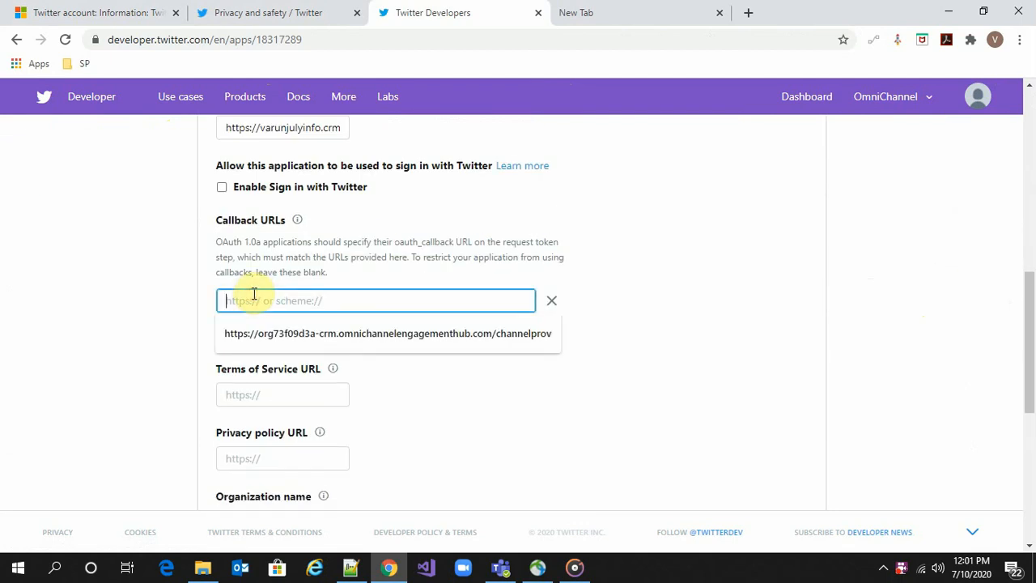
text(https://org73f09d3a-crm.omnichannelengagementhub.com/channelprovisioning/twittercallback)
scroll(684, 287, up, 8)
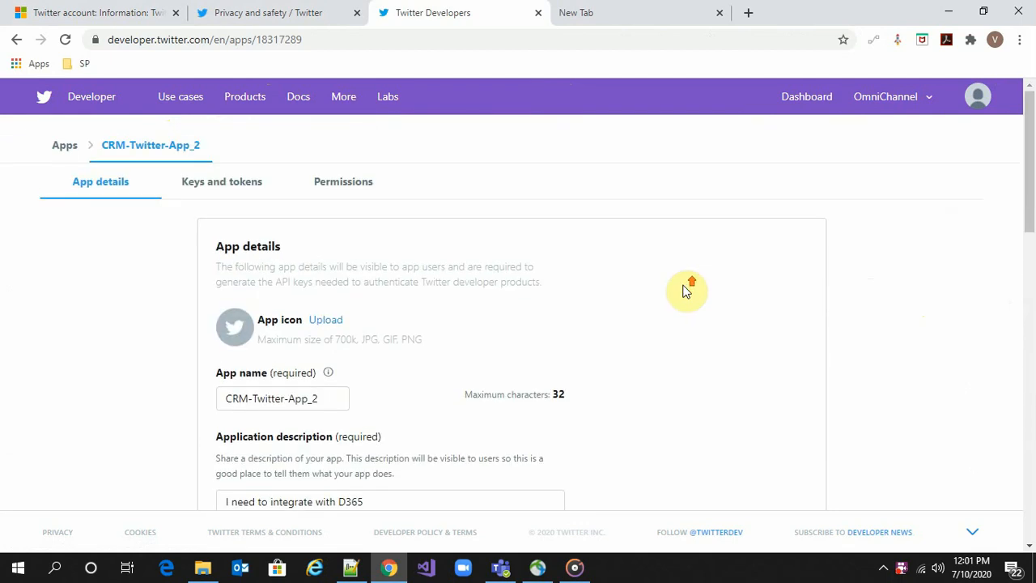
scroll(684, 292, down, 10)
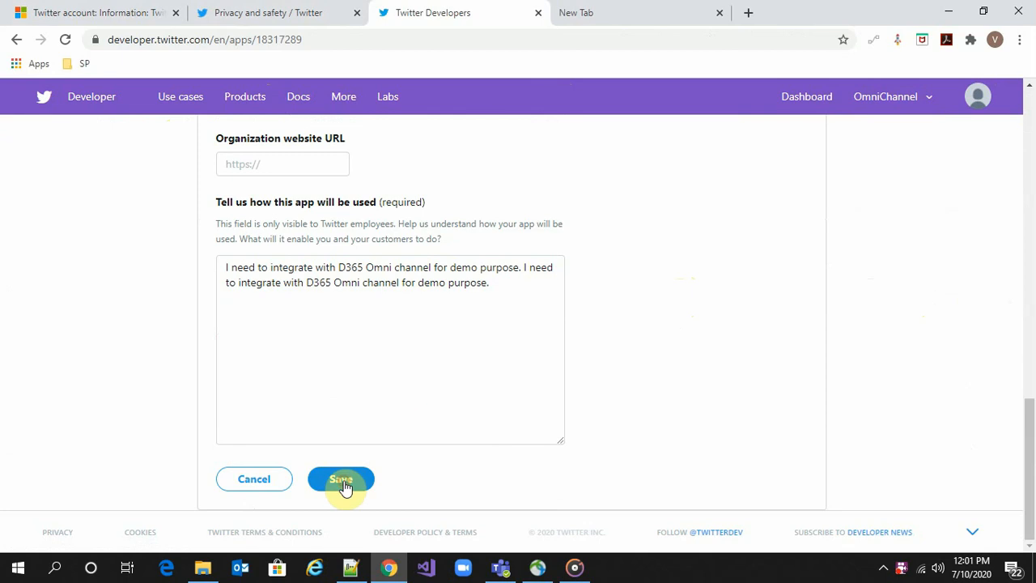
click(342, 482)
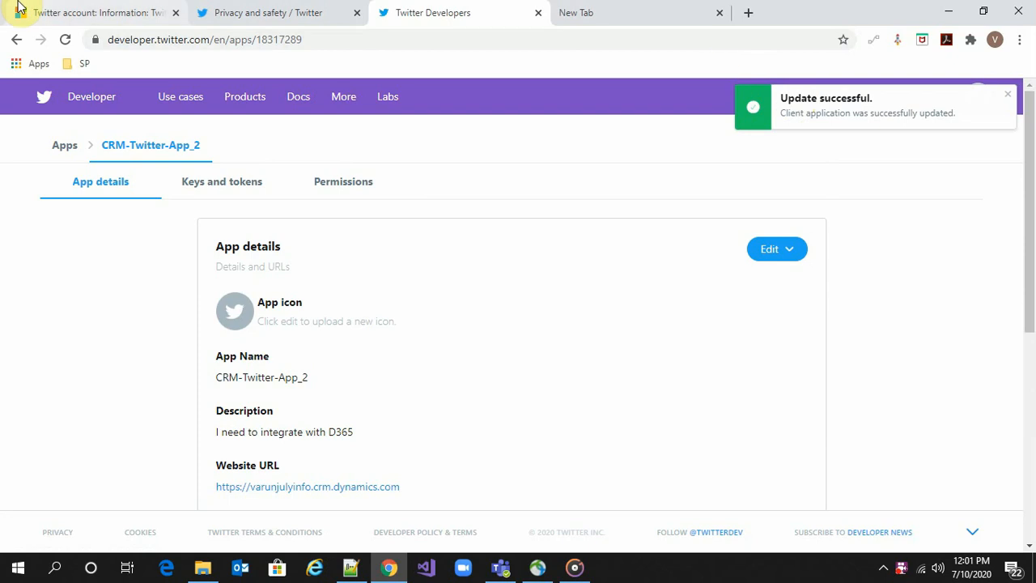
click(89, 13)
scroll(689, 364, down, 3)
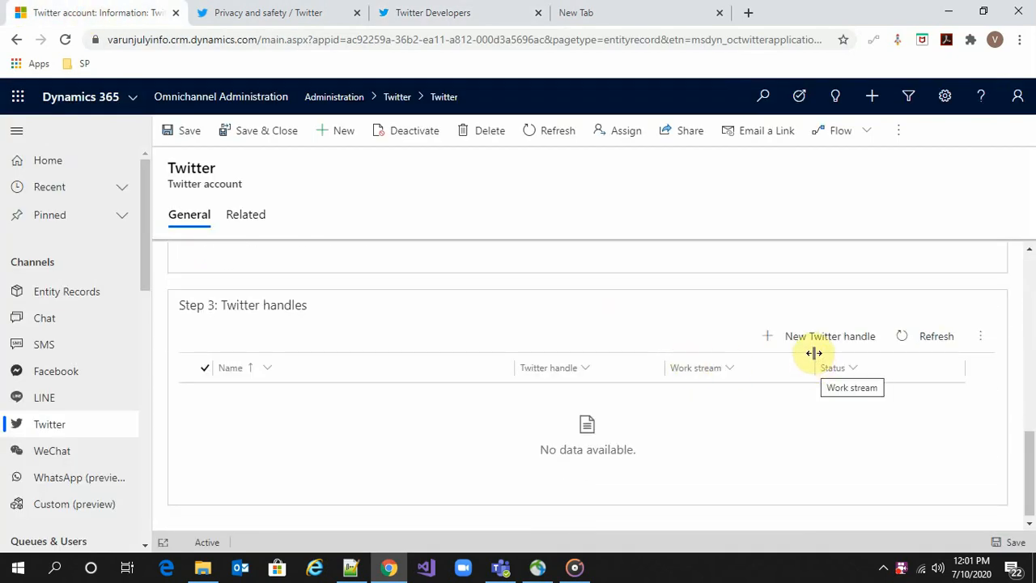
Create a new Twitter handle record named 'Twitter Handle'
click(822, 344)
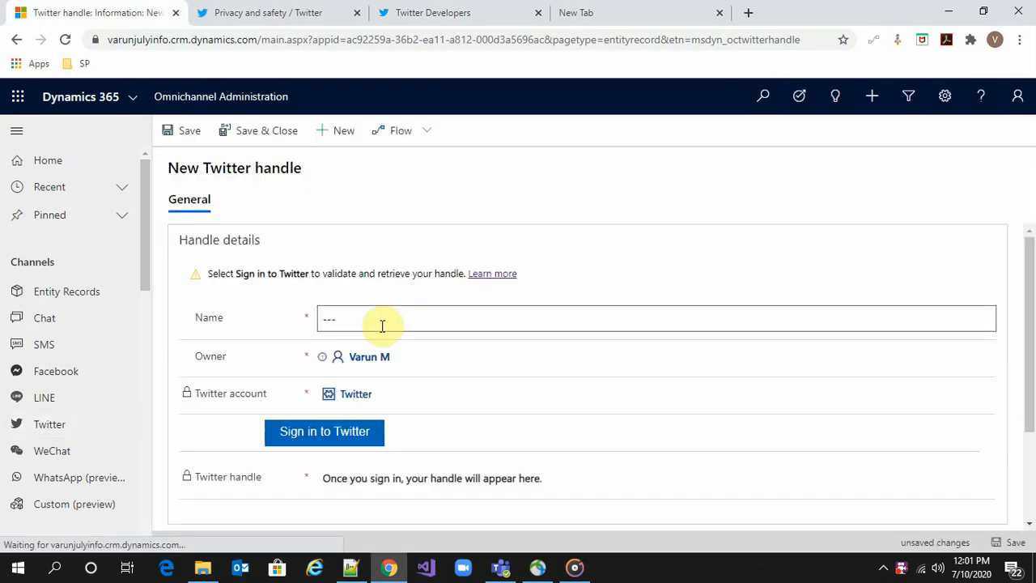
click(382, 323)
text(Twitte)
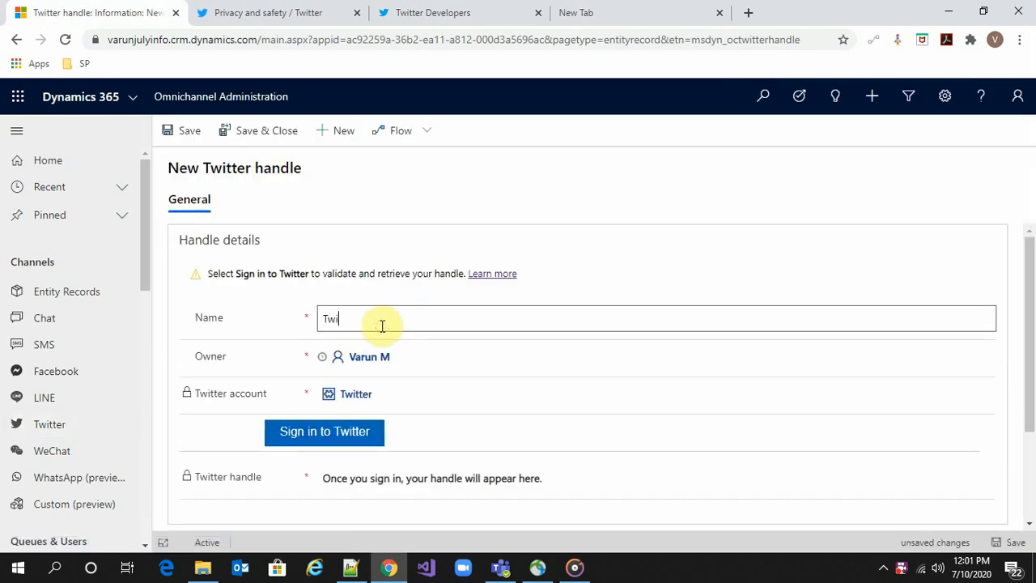
text(r Handle)
scroll(382, 326, down, 1)
Sign in to Twitter with the account password and authorize CRM-Twitter-App_2
click(342, 360)
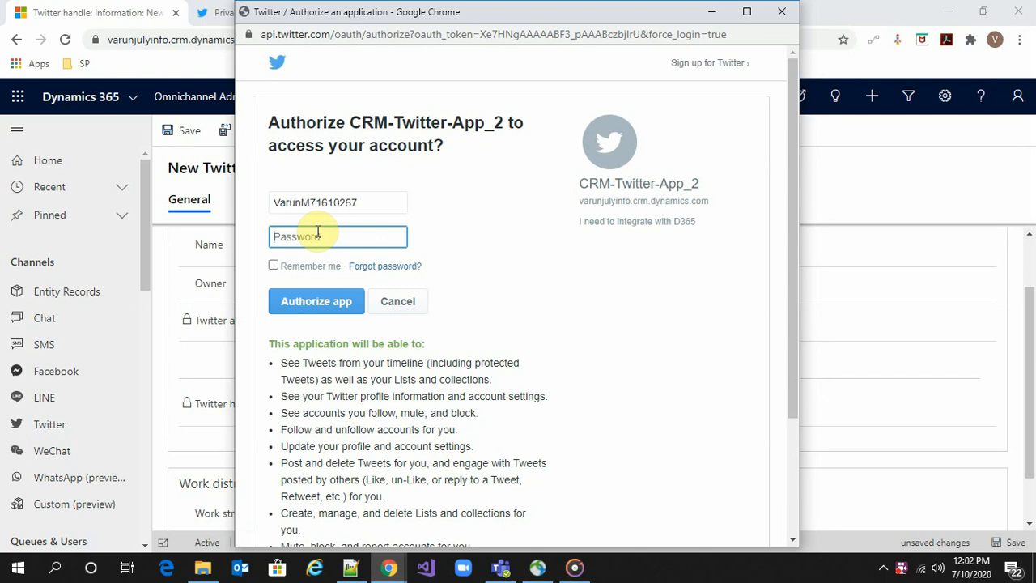
text(••)
key(BackSpace)
text(•••••••••)
click(329, 301)
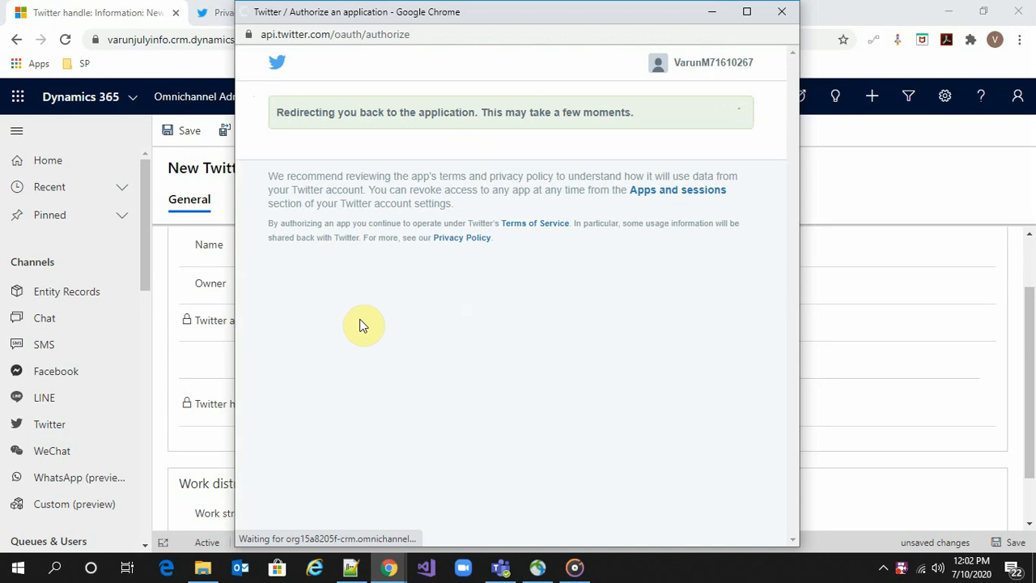
double_click(416, 13)
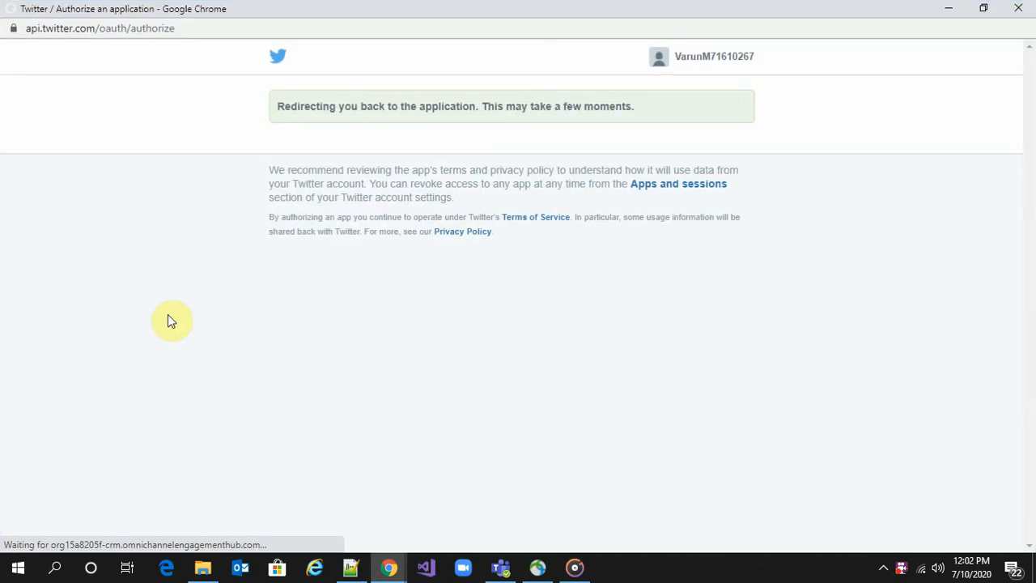
Confirm the retrieved handle is linked to the Twitter work stream, then open that work stream
click(984, 8)
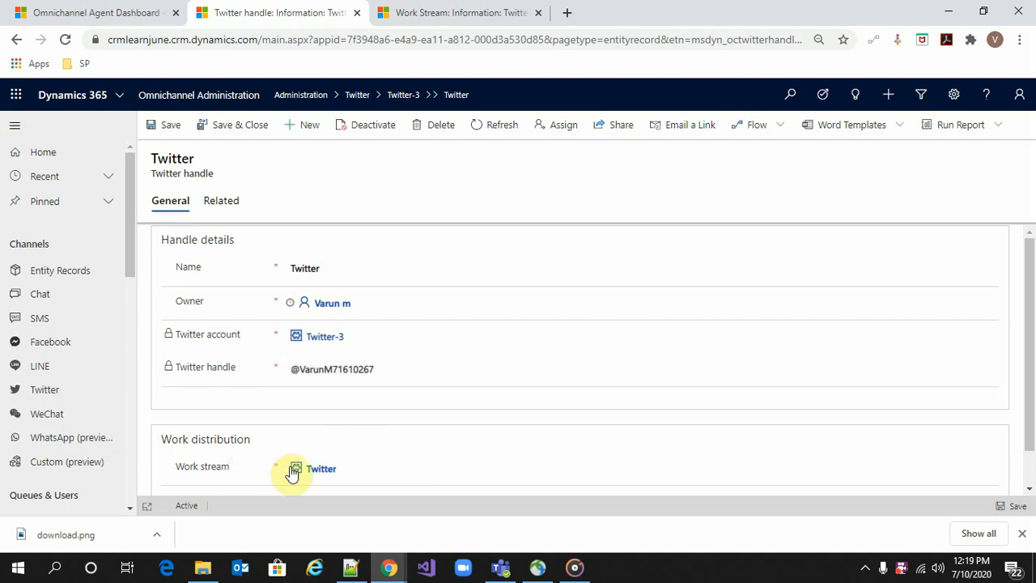
click(414, 8)
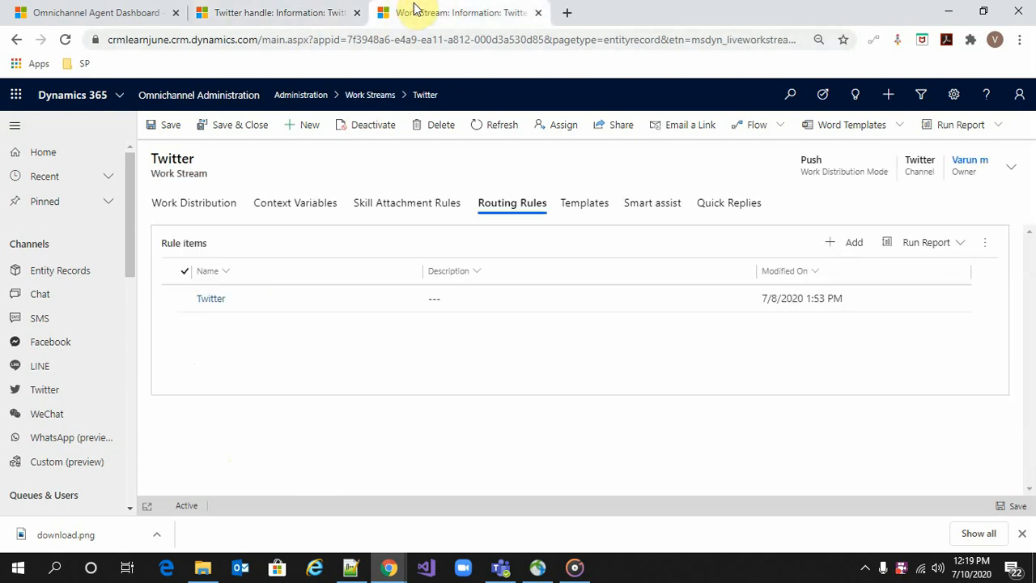
Review the Twitter work stream's work distribution, with capacity 30, and its routing rules
click(210, 203)
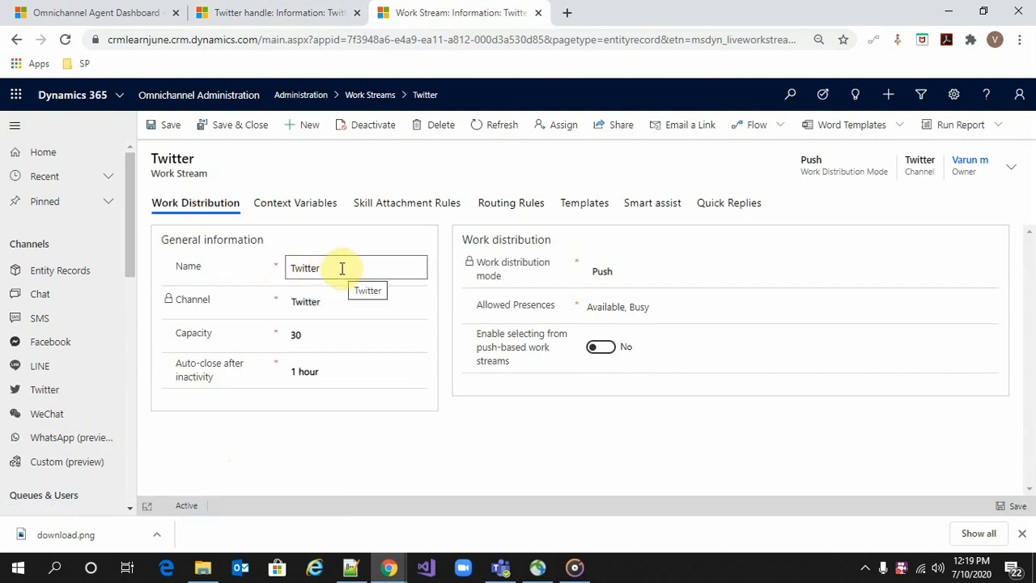
click(328, 337)
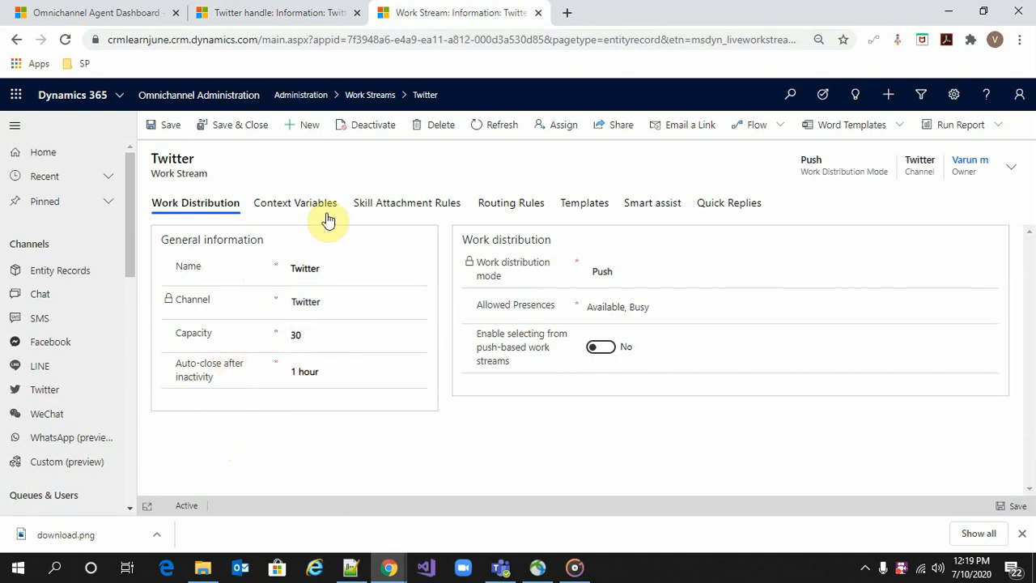
click(497, 203)
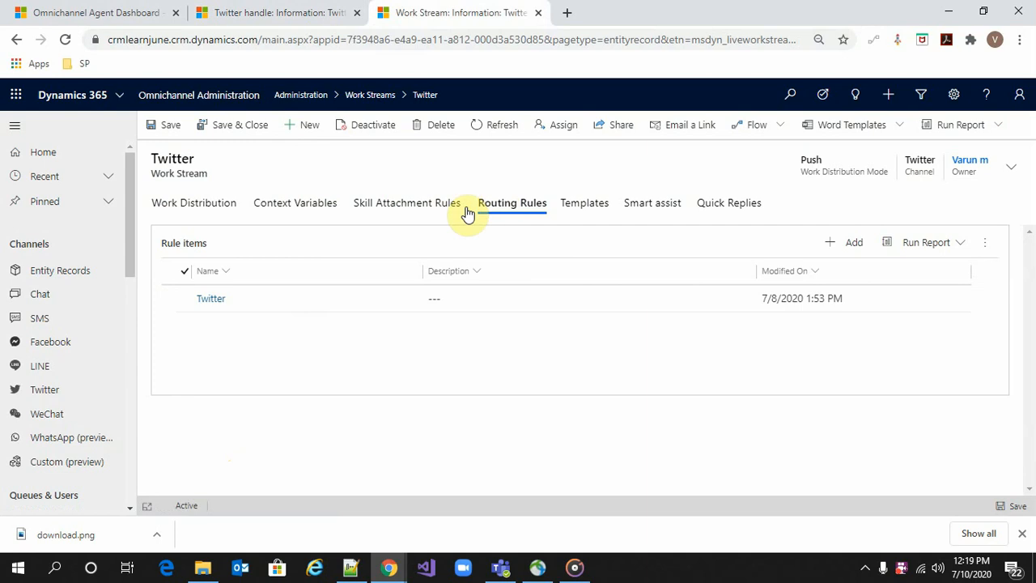
Open the Twitter routing rule item that sends chats to Twitter Queue
click(209, 301)
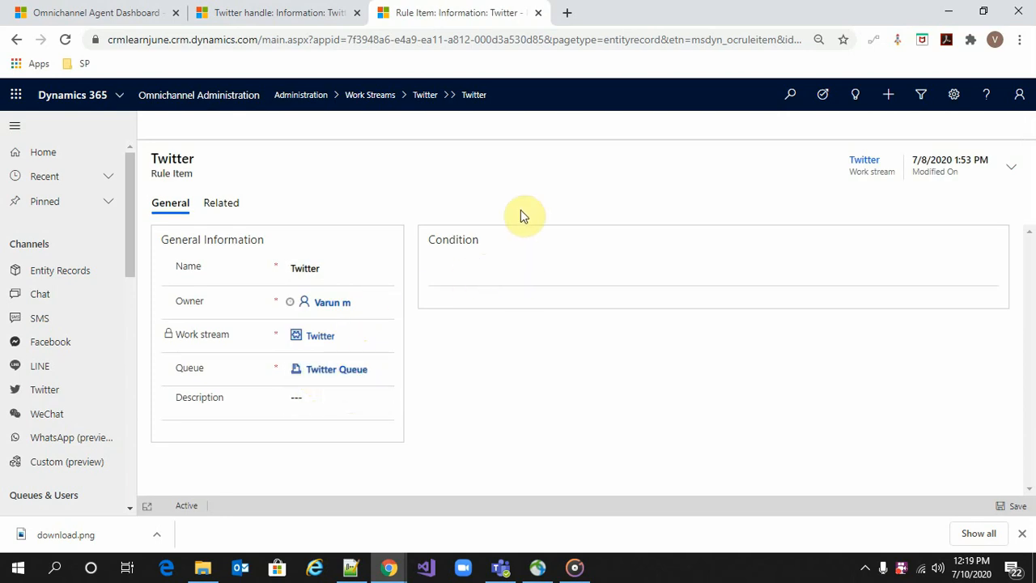
click(499, 275)
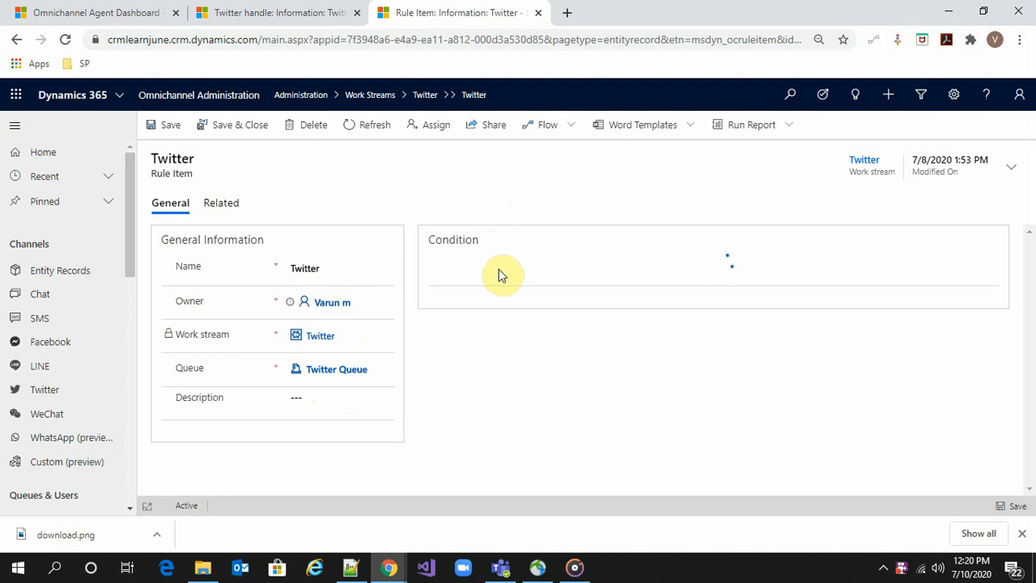
right_click(584, 259)
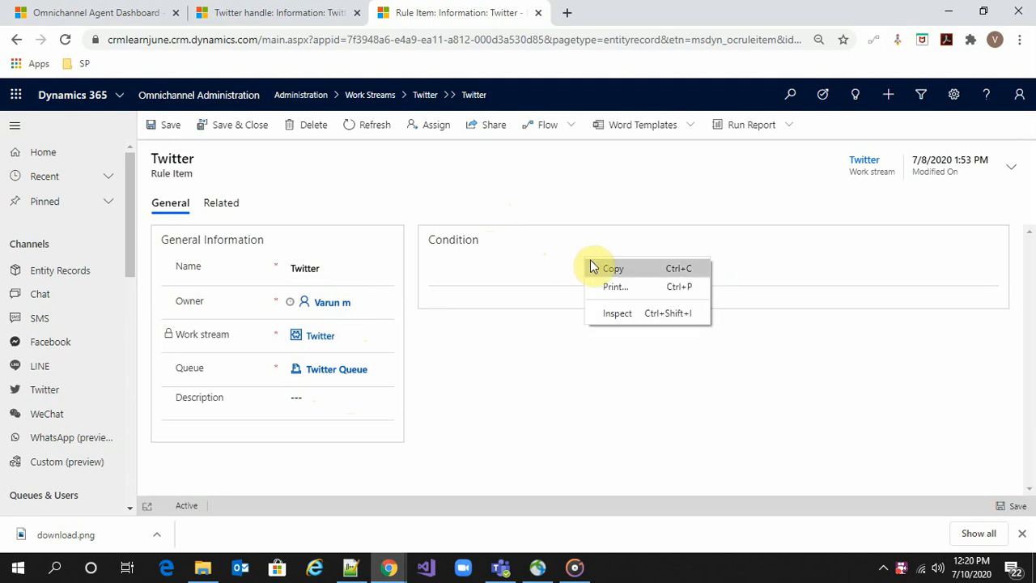
click(526, 344)
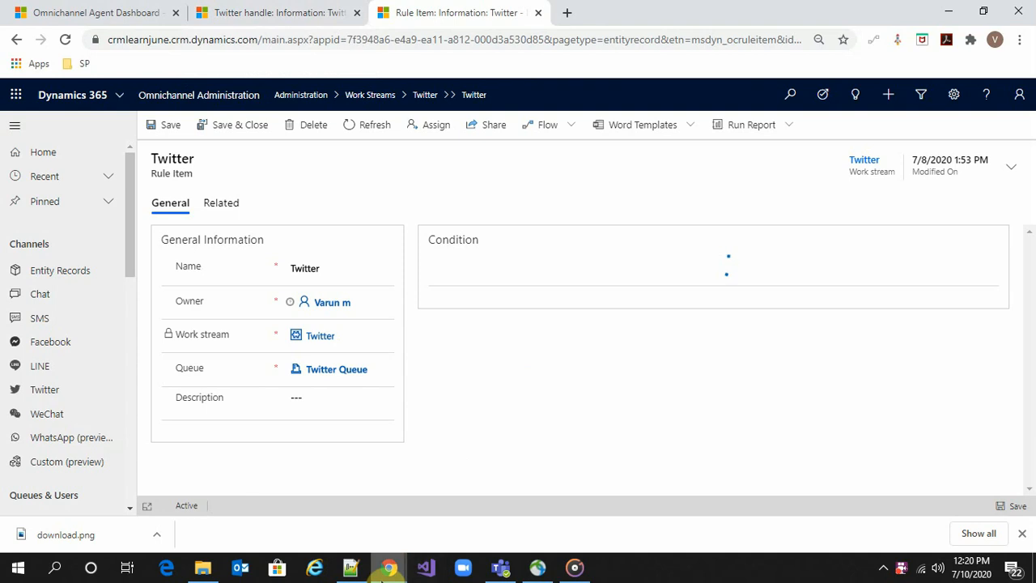
mouse_move(387, 571)
click(515, 510)
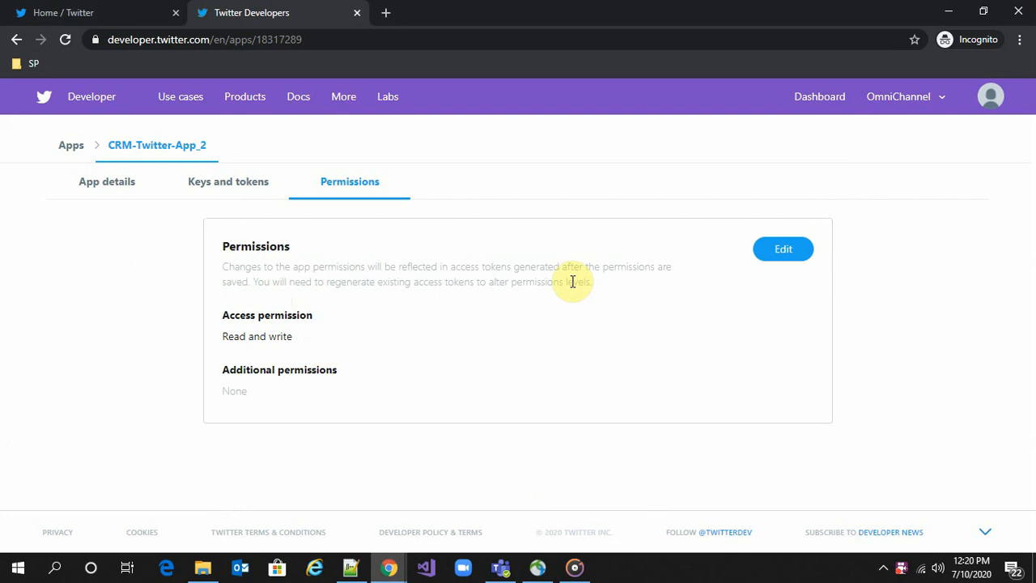
Set CRM-Twitter-App_2's access permission to 'Read, write, and Direct Messages' and save it
click(779, 256)
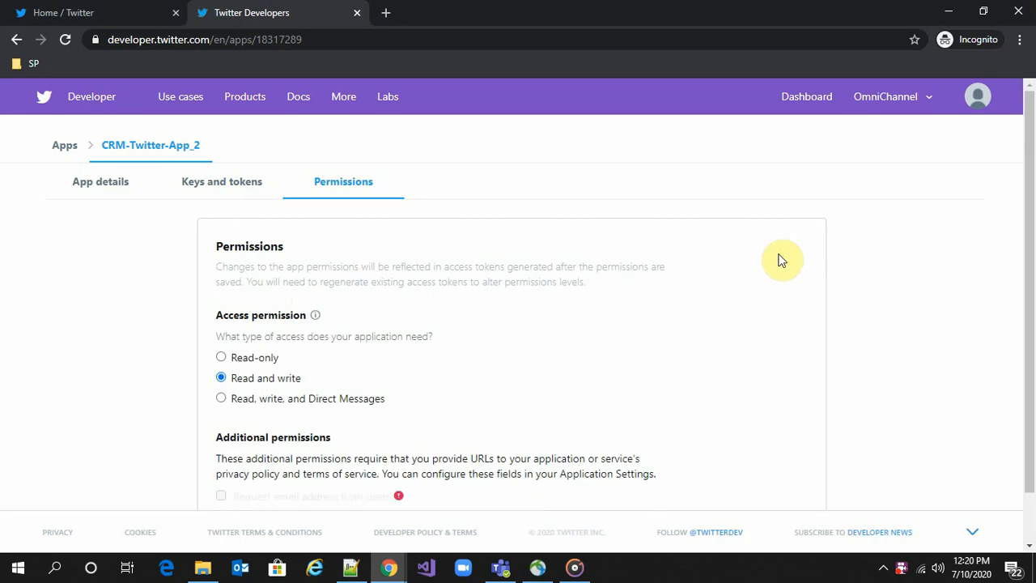
click(222, 398)
scroll(347, 382, down, 1)
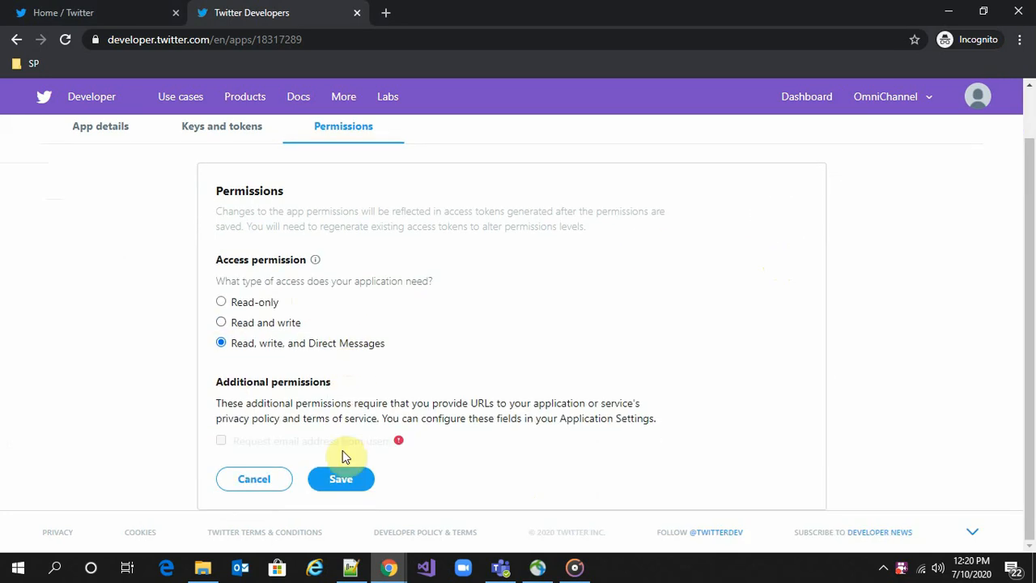
click(352, 479)
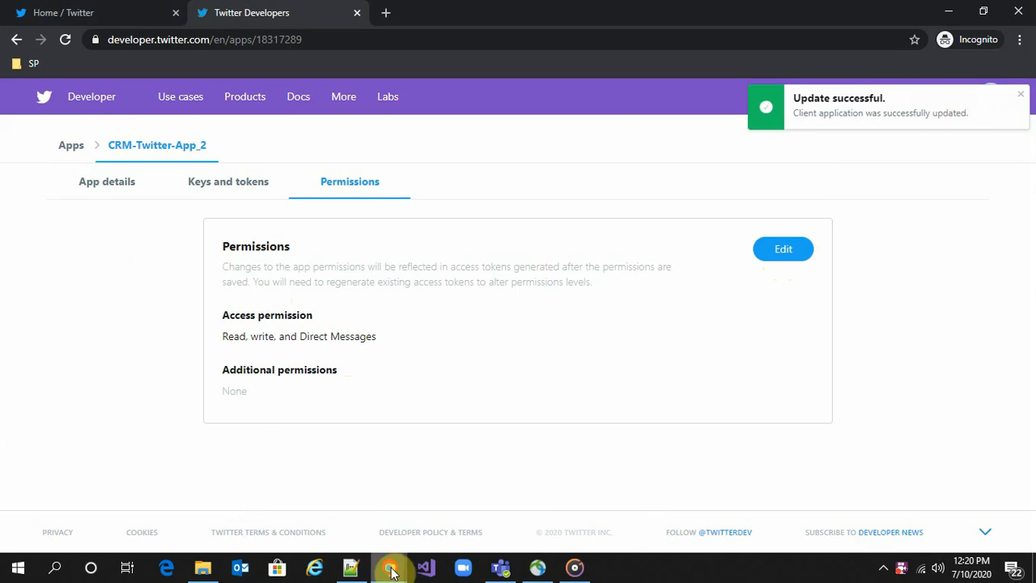
mouse_move(392, 565)
click(274, 522)
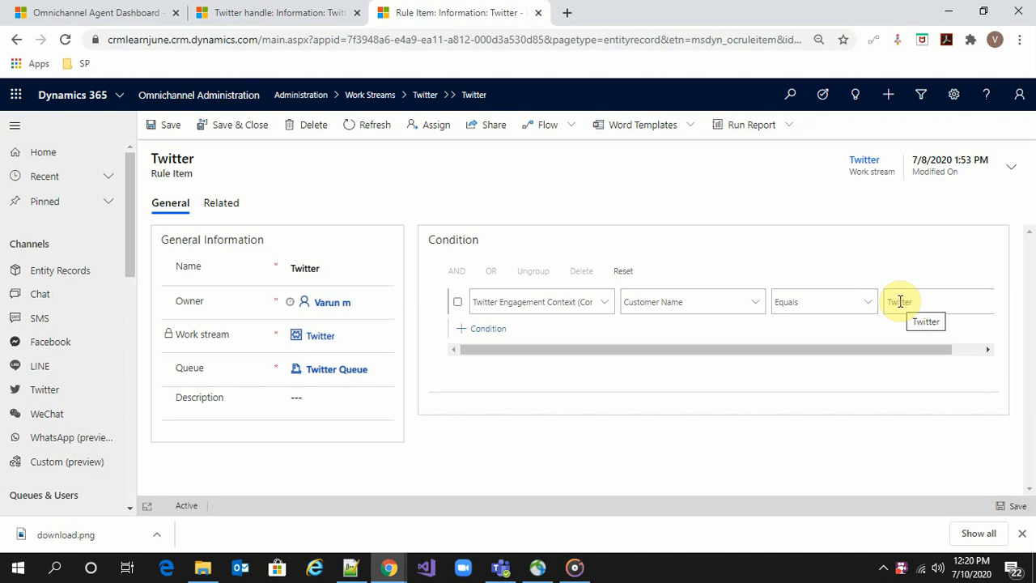
Review the saved Twitter handle record, then go back to the Twitter home page
click(245, 10)
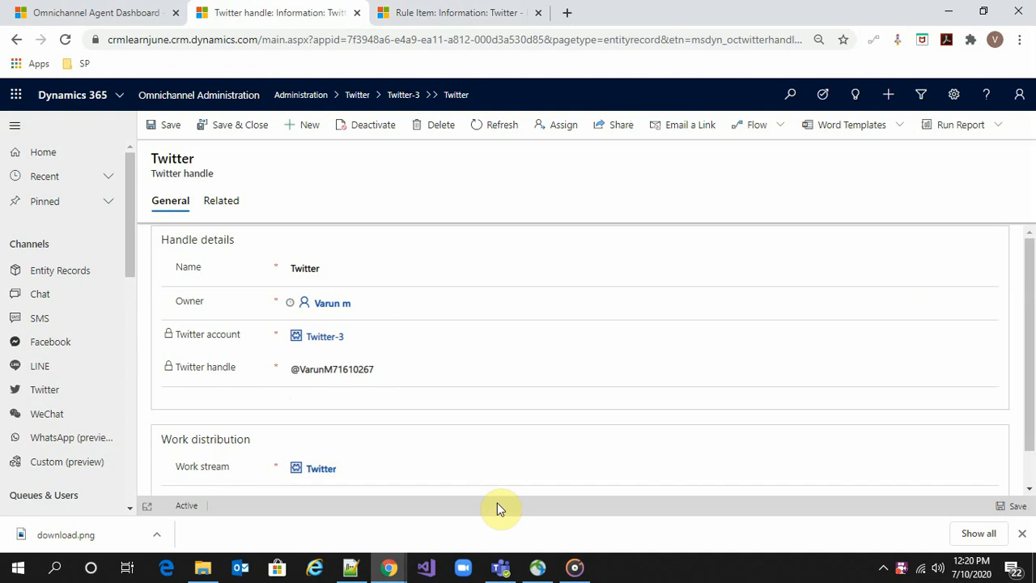
mouse_move(389, 568)
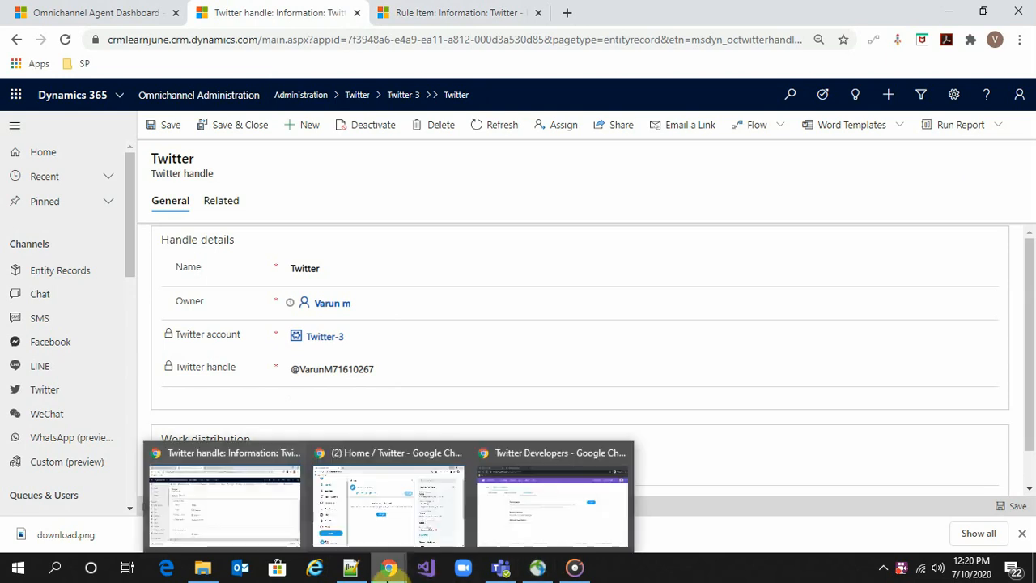
click(402, 534)
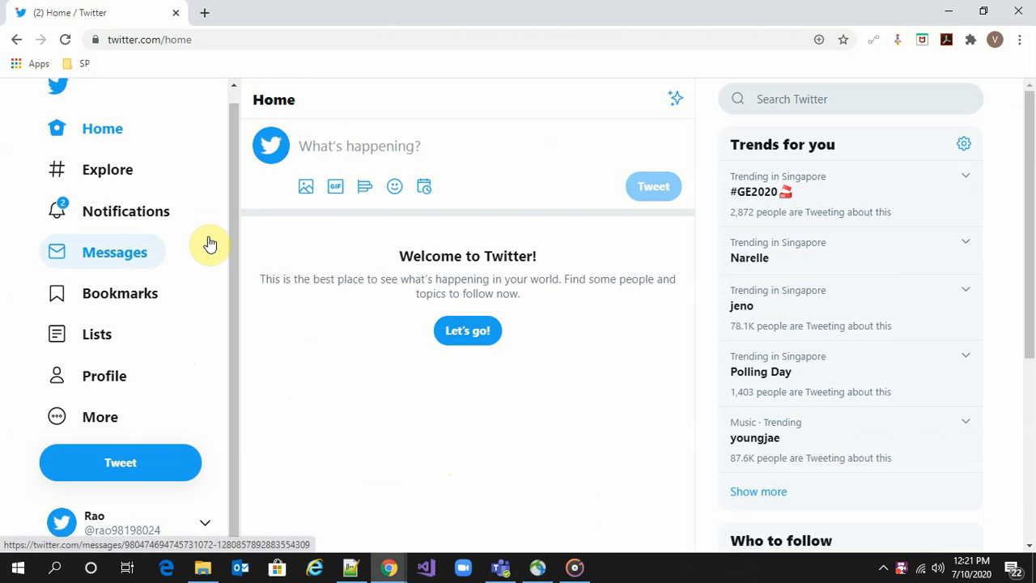
Send the direct message 'Hi there i need some help' in the Twitter conversation
click(116, 253)
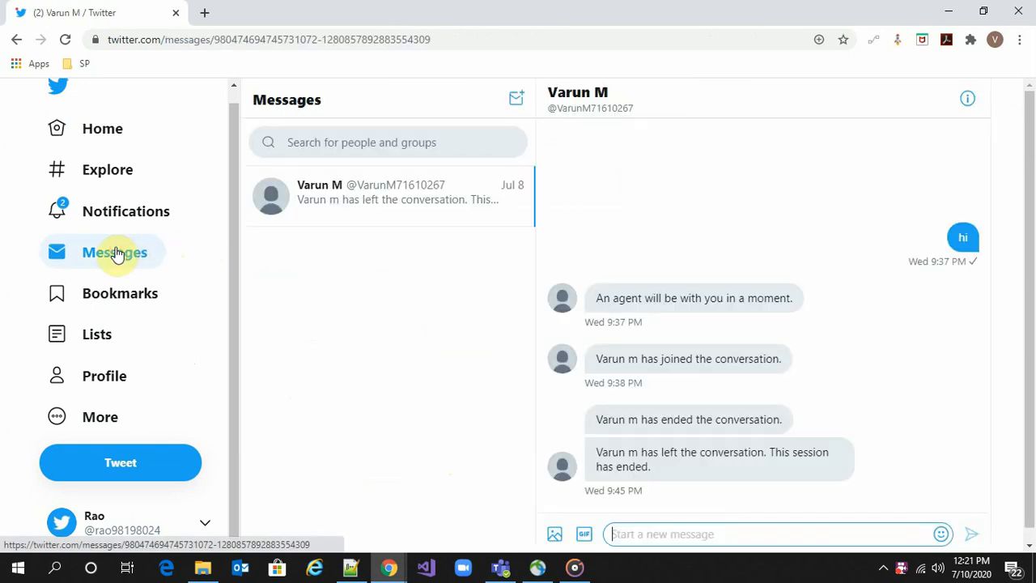
click(364, 188)
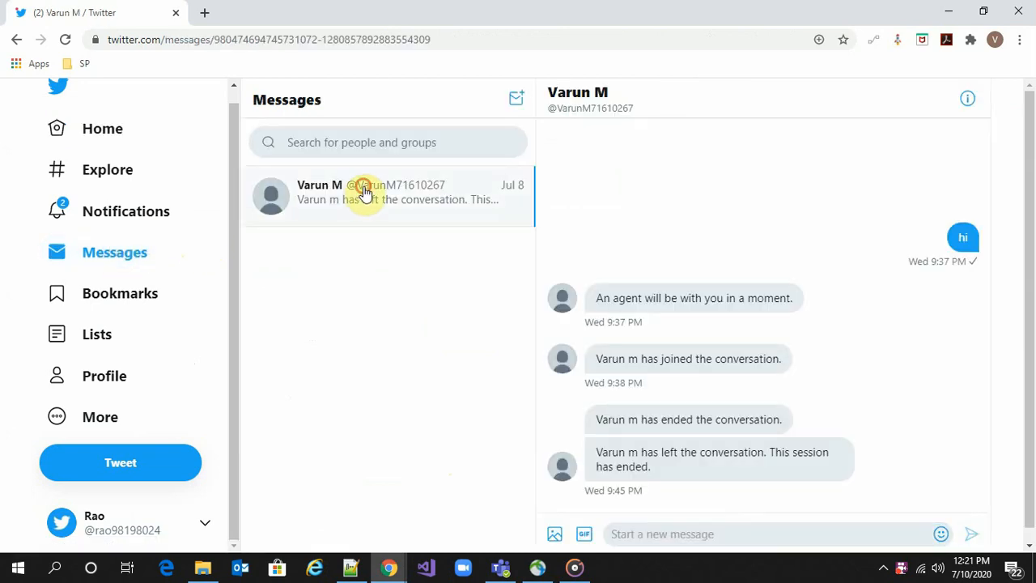
click(649, 531)
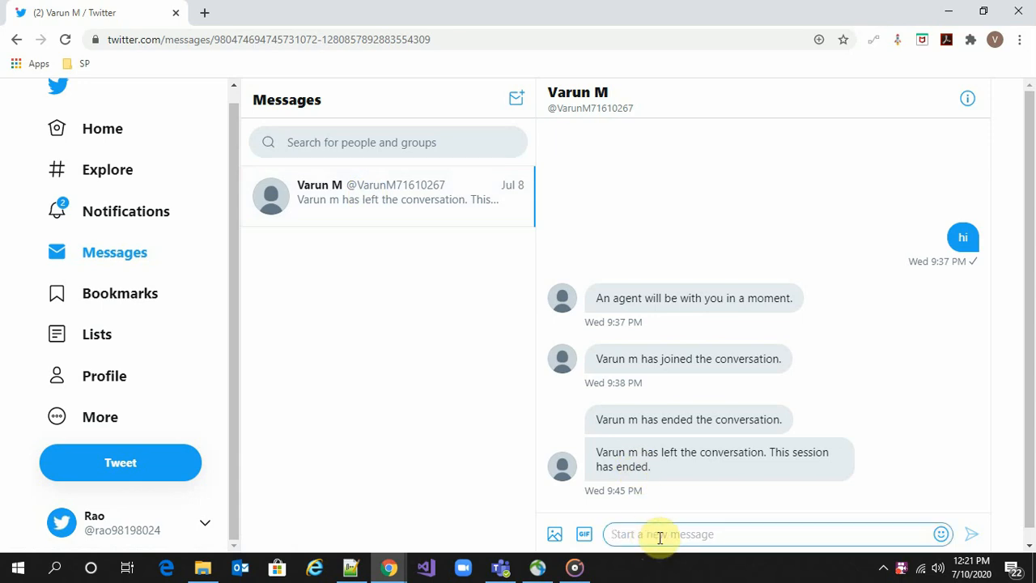
text(Hi)
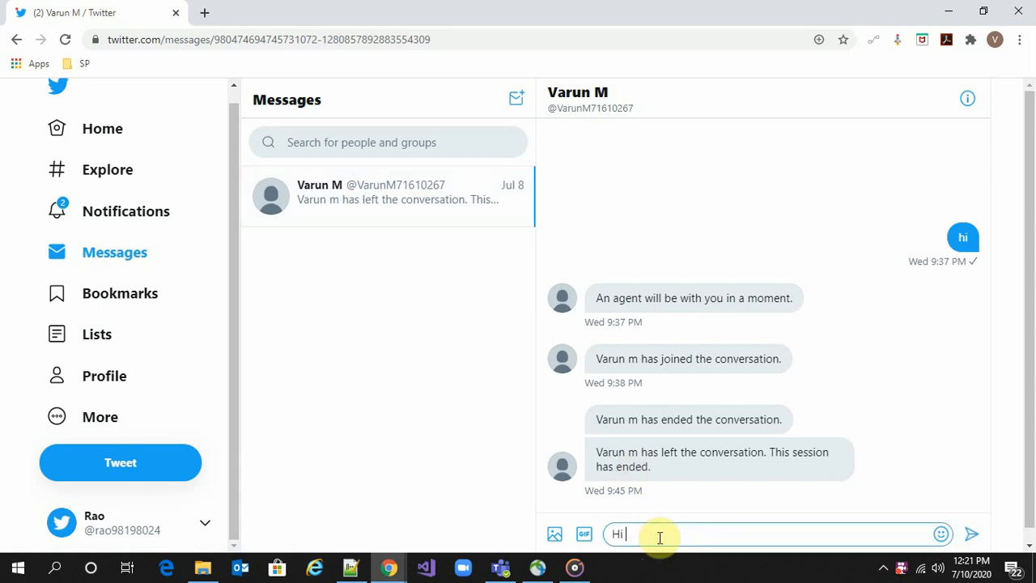
text(there i need some help)
key(Return)
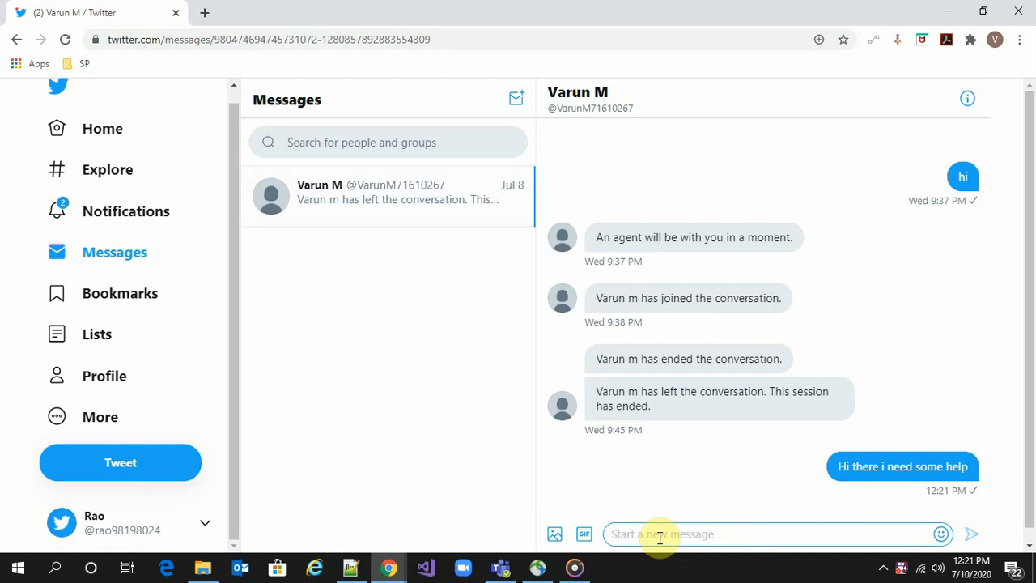
Bring up the Omnichannel Agent Dashboard showing the incoming chat request
mouse_move(389, 567)
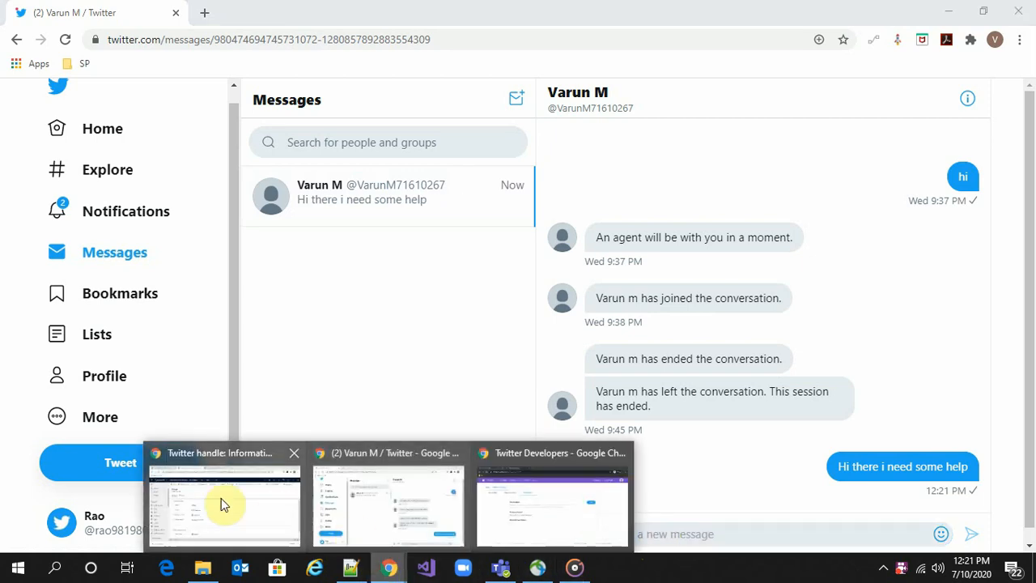
click(219, 504)
click(48, 12)
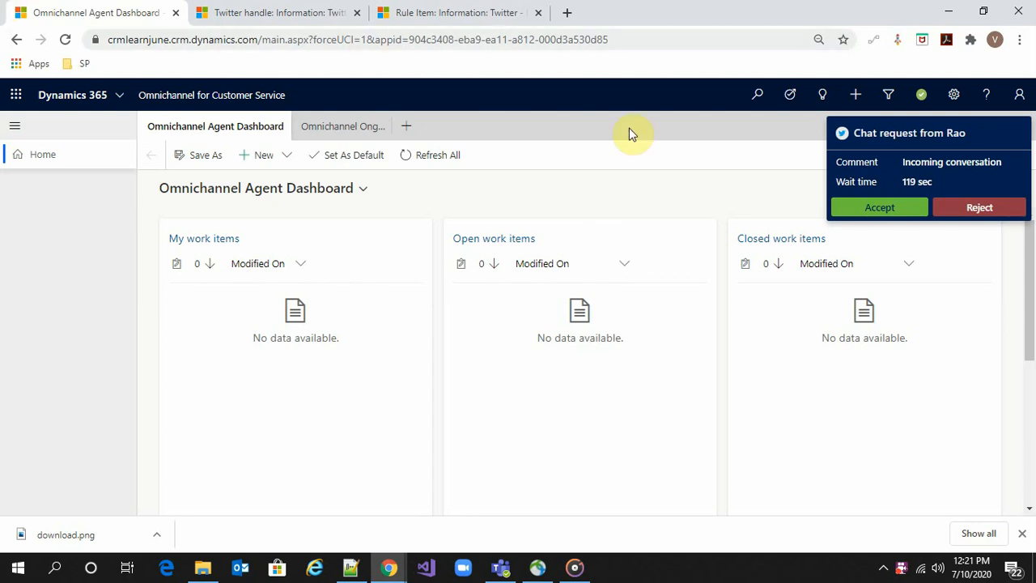
Accept the incoming Twitter chat request and glance at the customer's Twitter messages
click(852, 212)
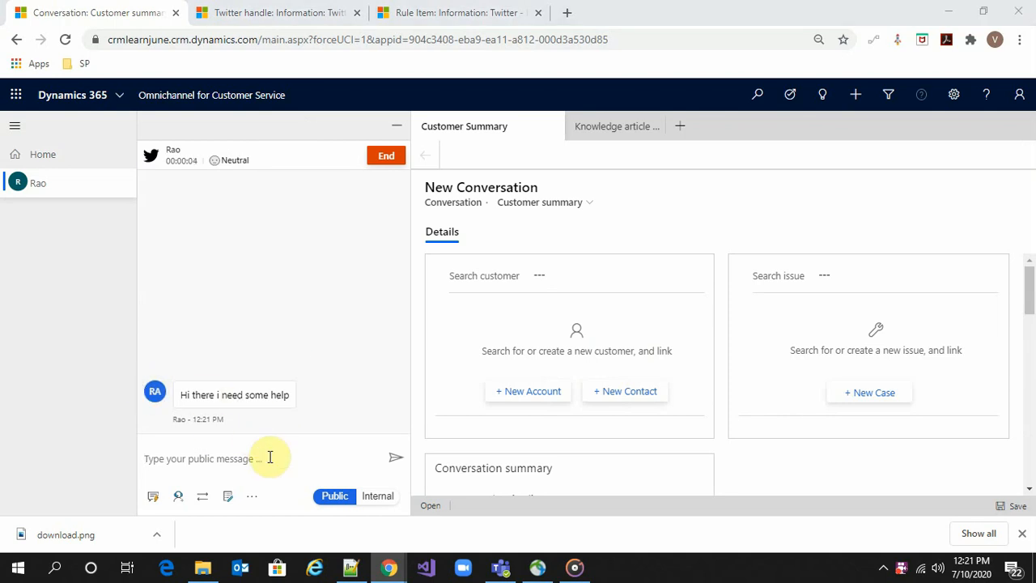
key(alt+Tab)
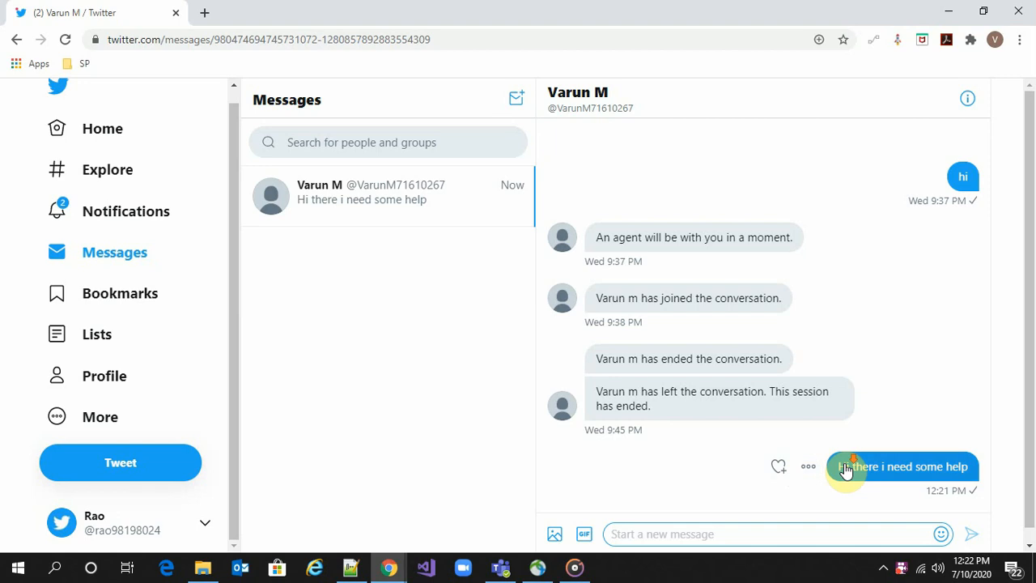
scroll(847, 468, down, 1)
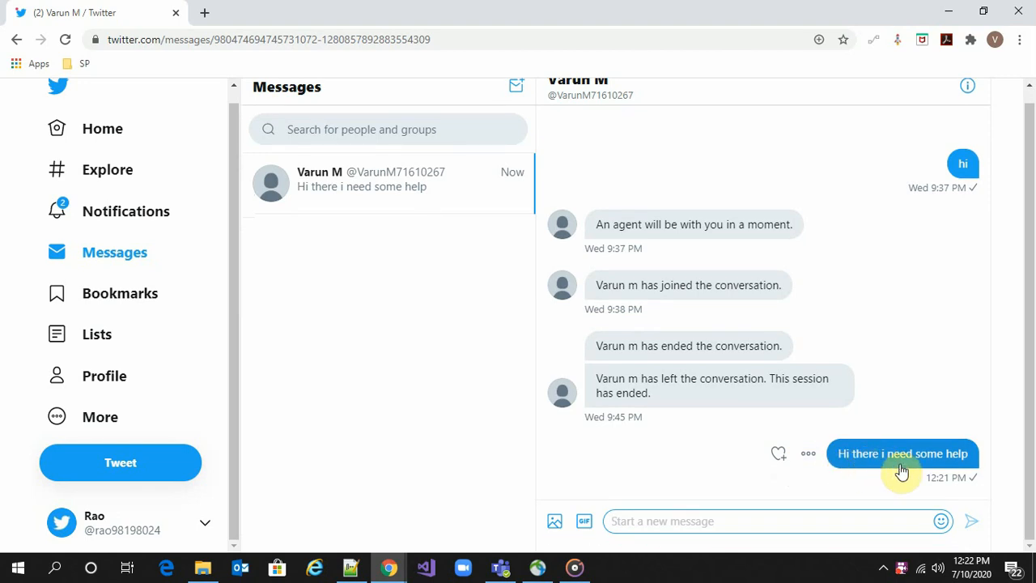
key(alt+Tab)
Reply 'Sure I shall help you' publicly and confirm it appears in Twitter
click(265, 458)
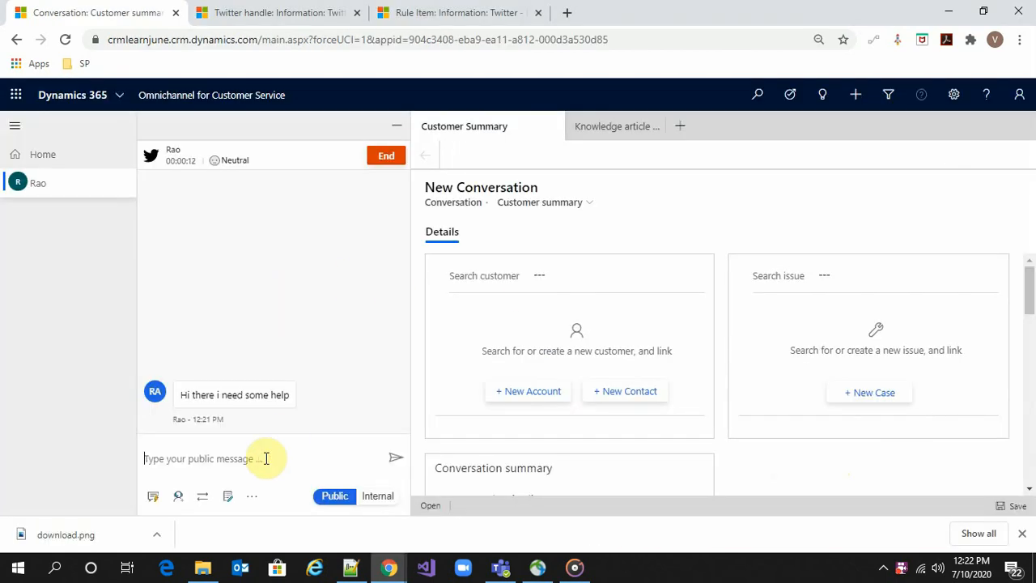
text(Sure I)
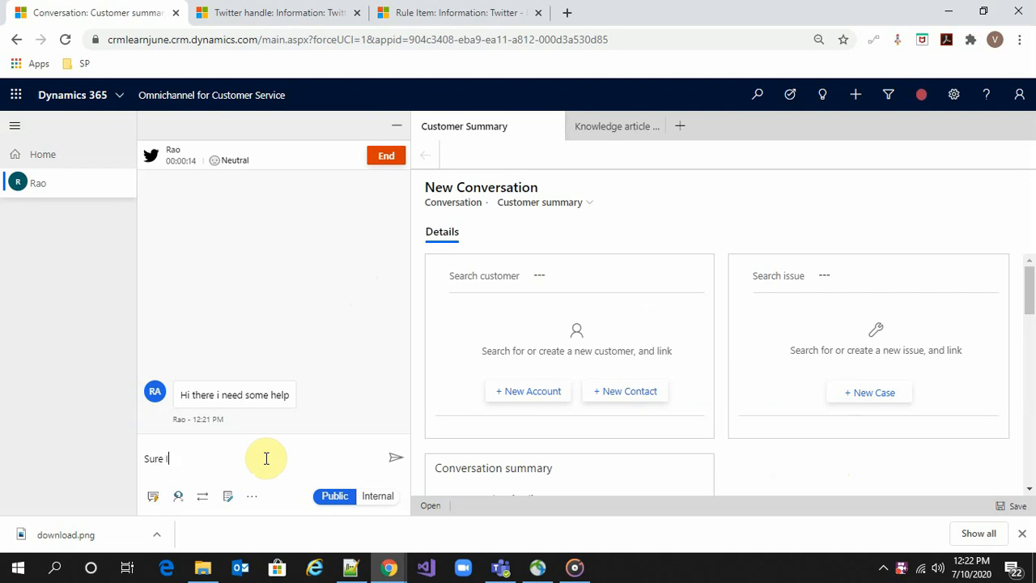
text( shall help you)
key(Return)
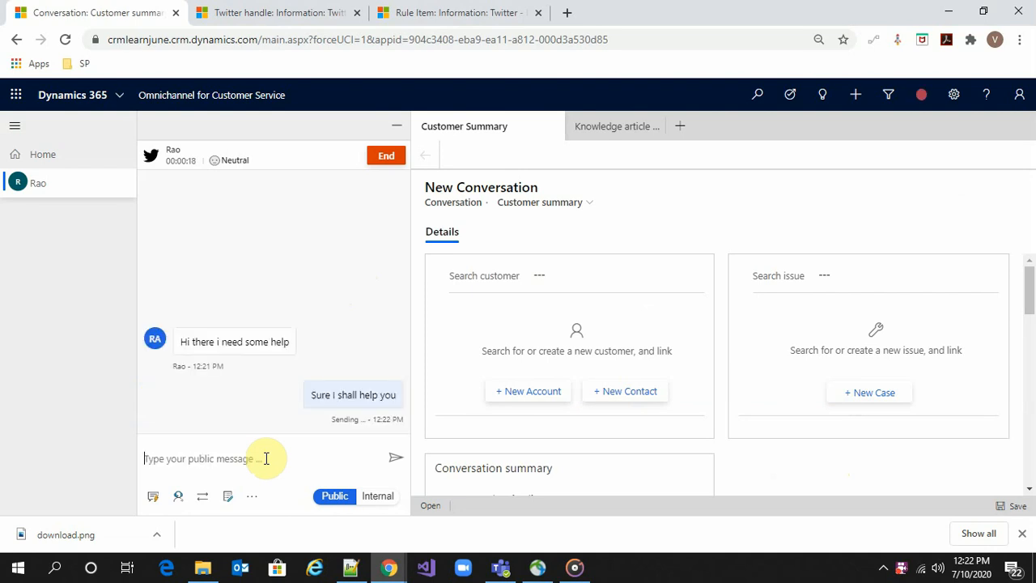
key(alt+Tab)
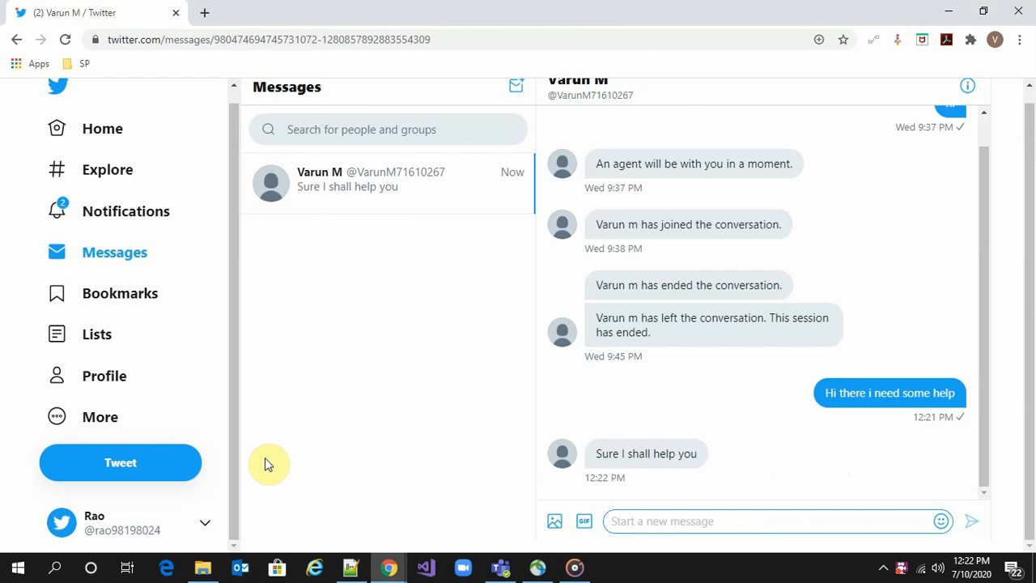
key(alt+Tab)
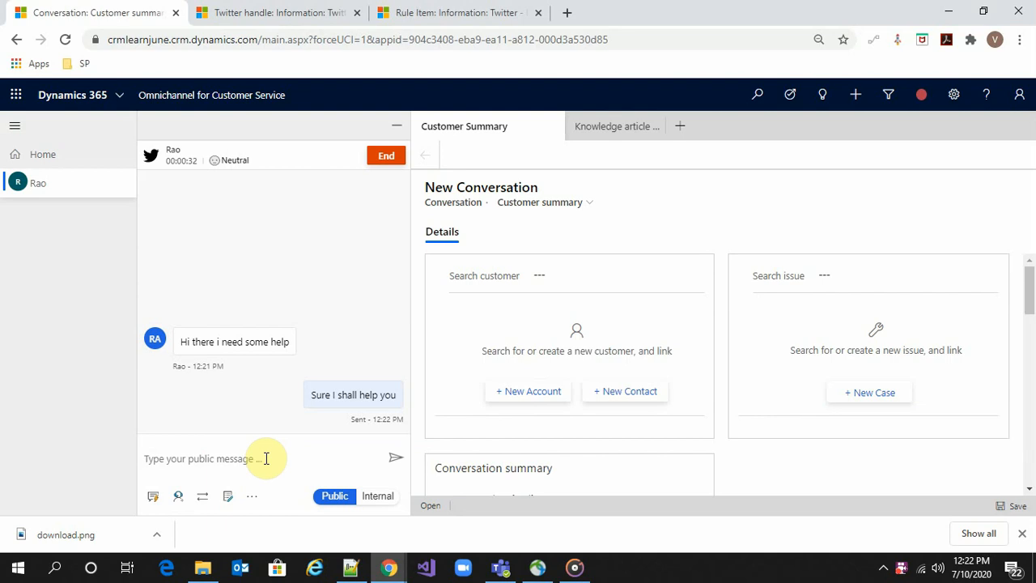
key(alt+Tab)
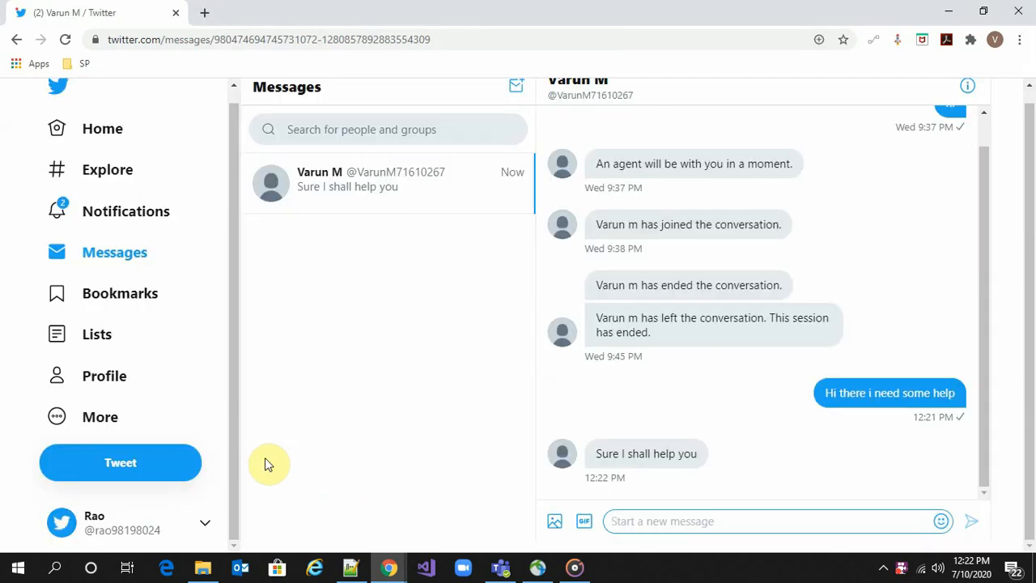